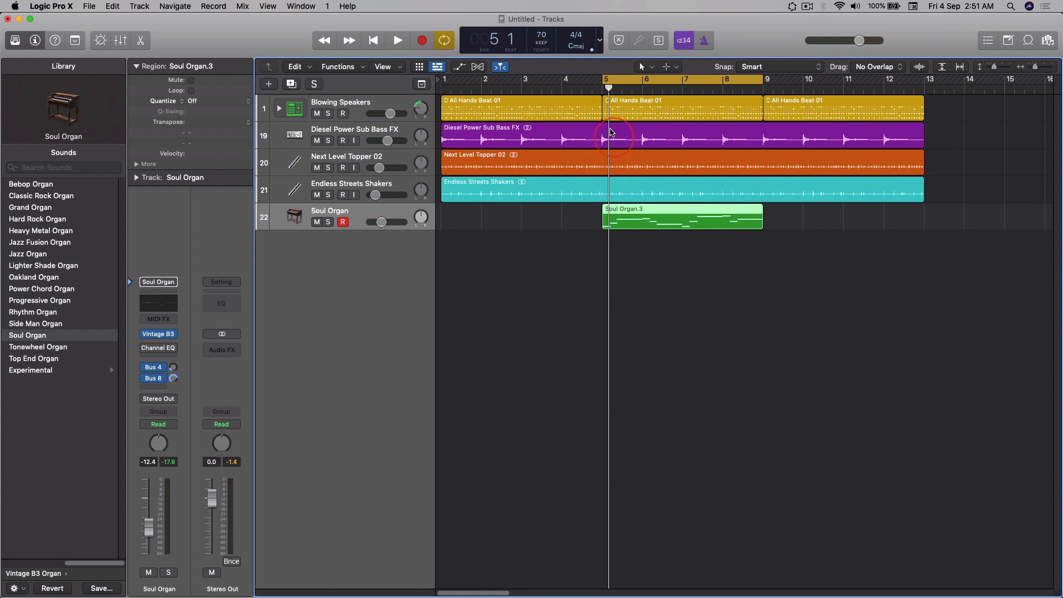
Step: Move the playhead to bar 5, add a marker there with its default name, and turn cycle mode off
left_click(603, 88)
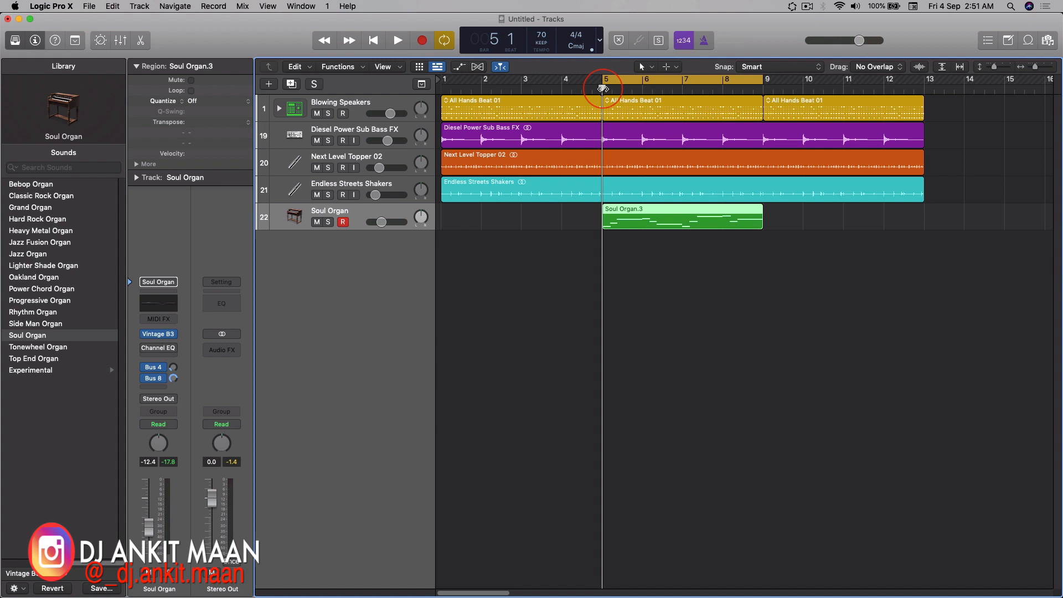
left_click(604, 89)
double_click(651, 85)
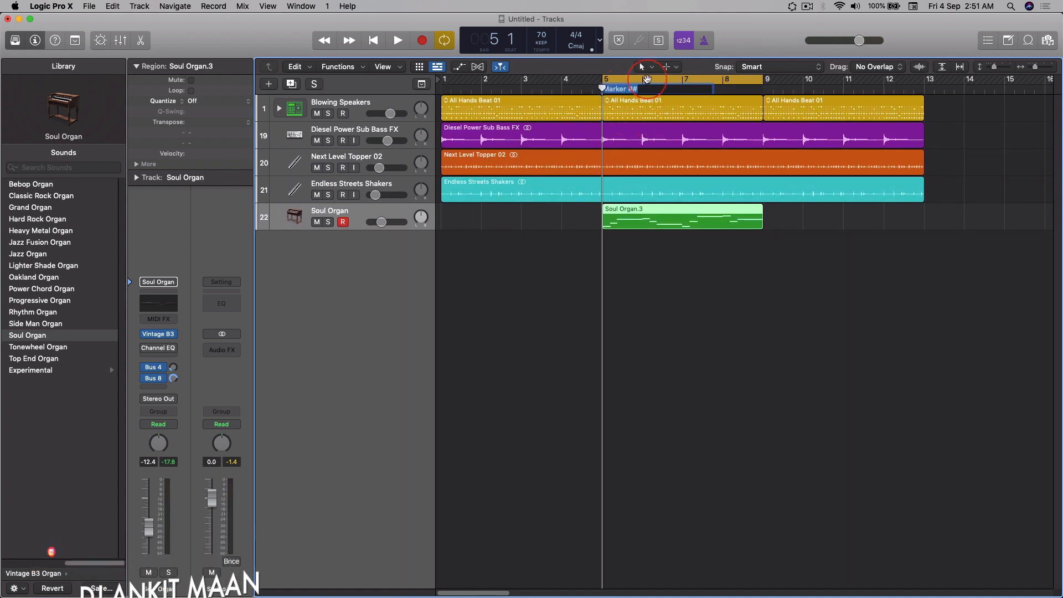
key("Return")
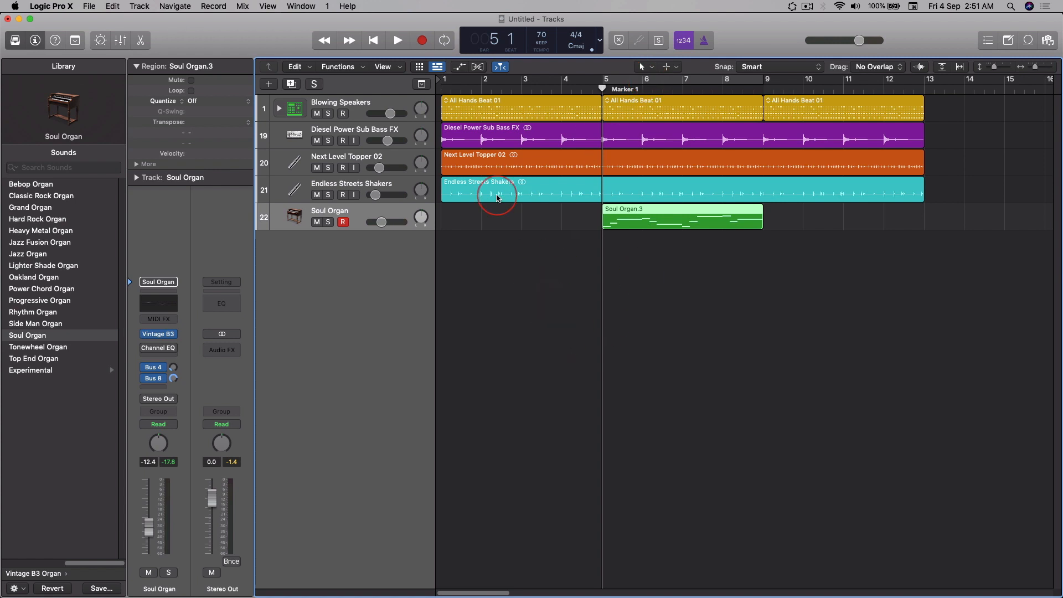
Step: Examine the overlapping track recording settings for MIDI and audio in the Recording preferences, then close them
left_click(64, 8)
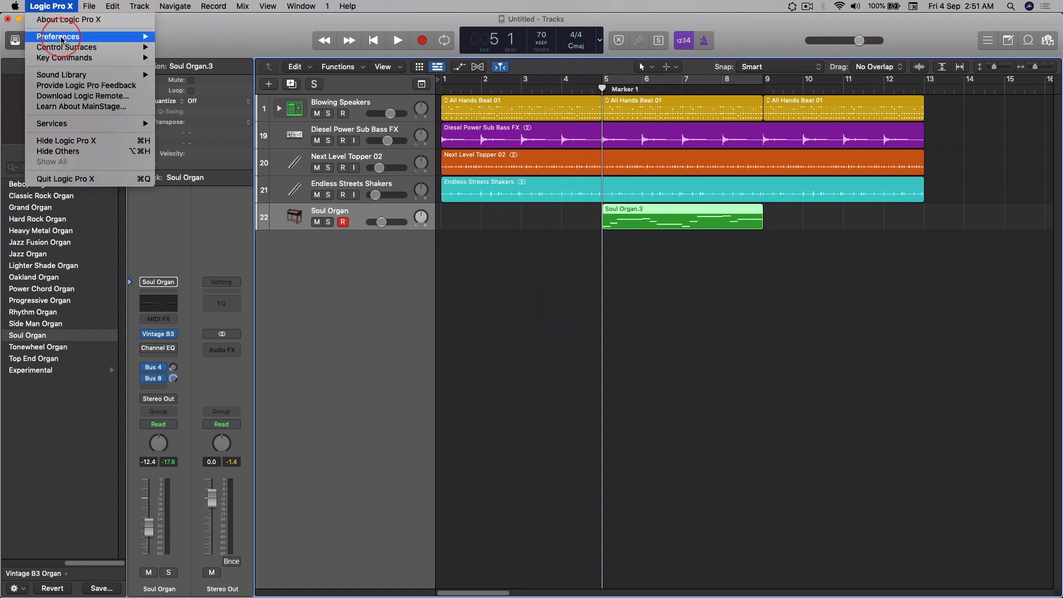
mouse_move(138, 37)
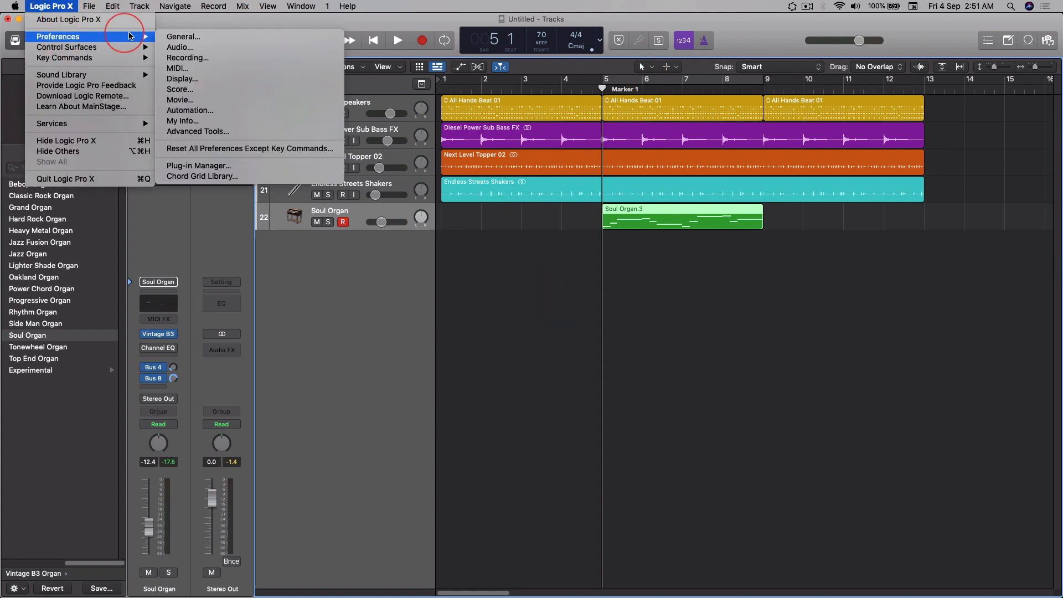
left_click(172, 59)
left_click_drag(748, 277, 822, 264)
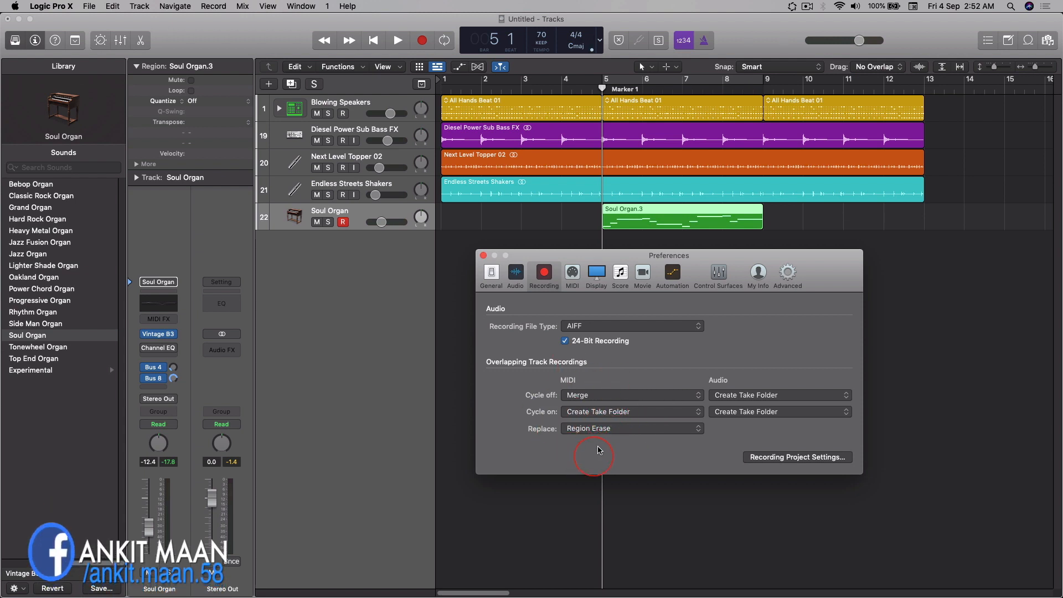
left_click(483, 256)
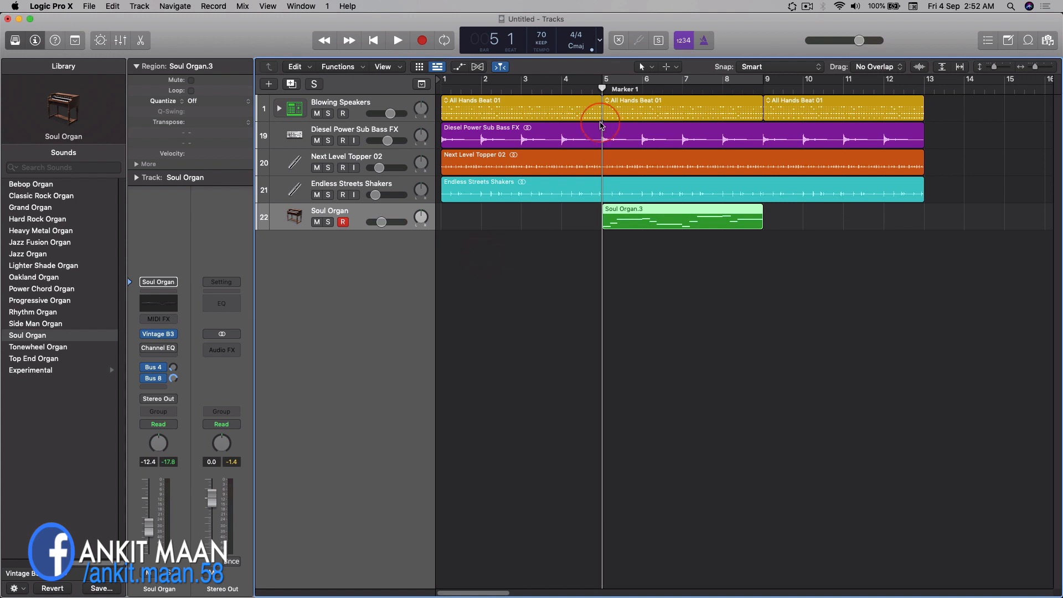
Step: With cycle mode off, record additional notes over the existing Soul Organ region from bar 5 until just past bar 9
left_click(637, 82)
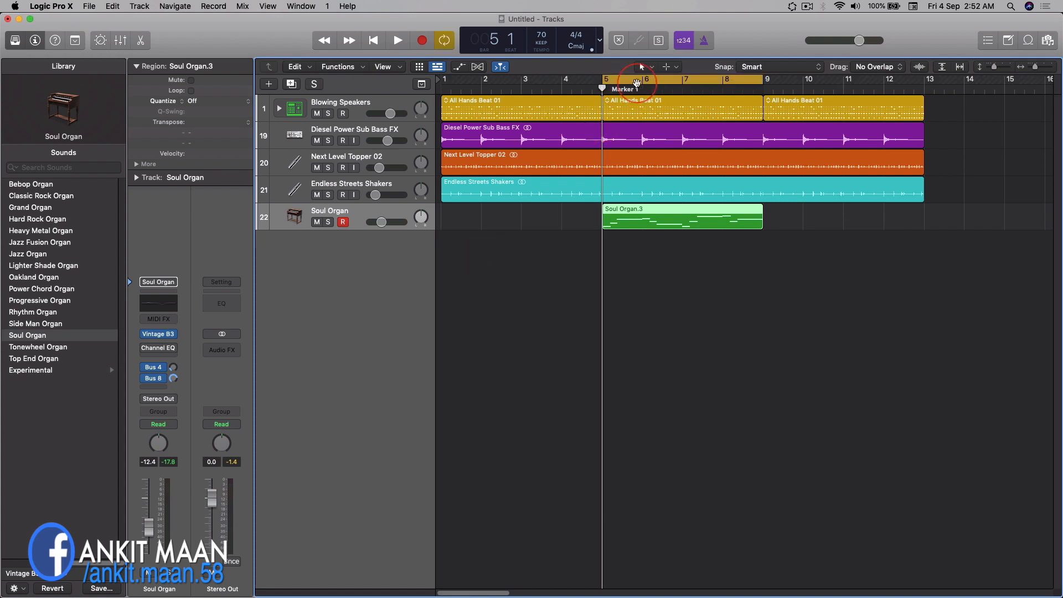
left_click(666, 77)
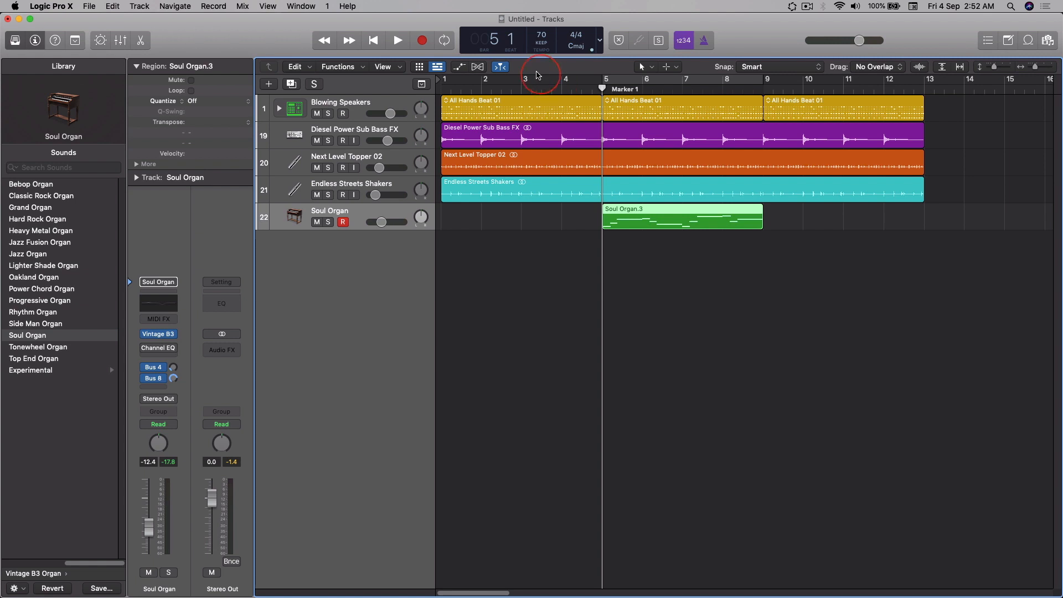
left_click(422, 42)
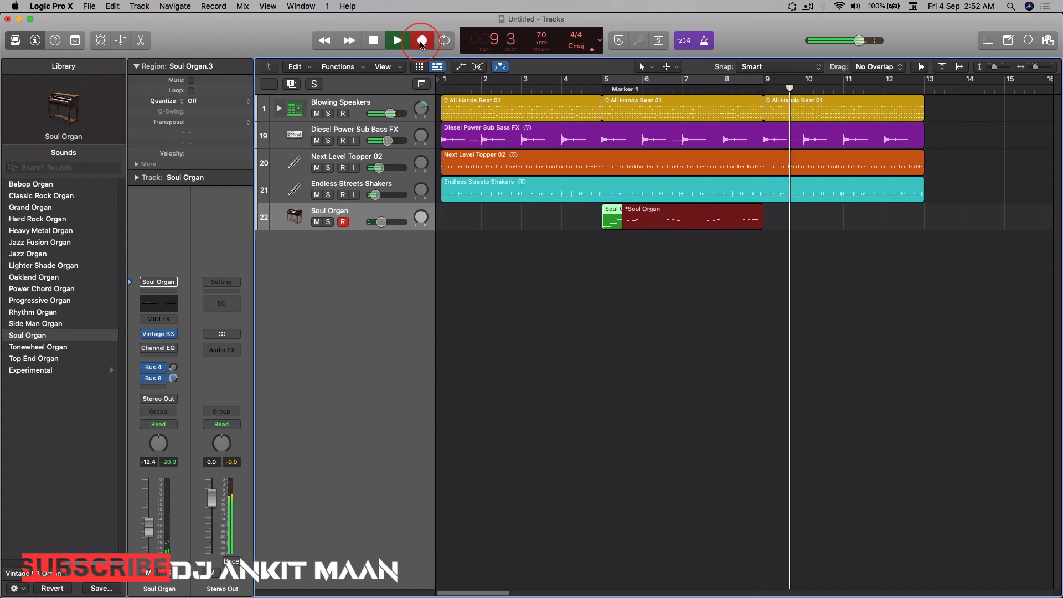
left_click(421, 43)
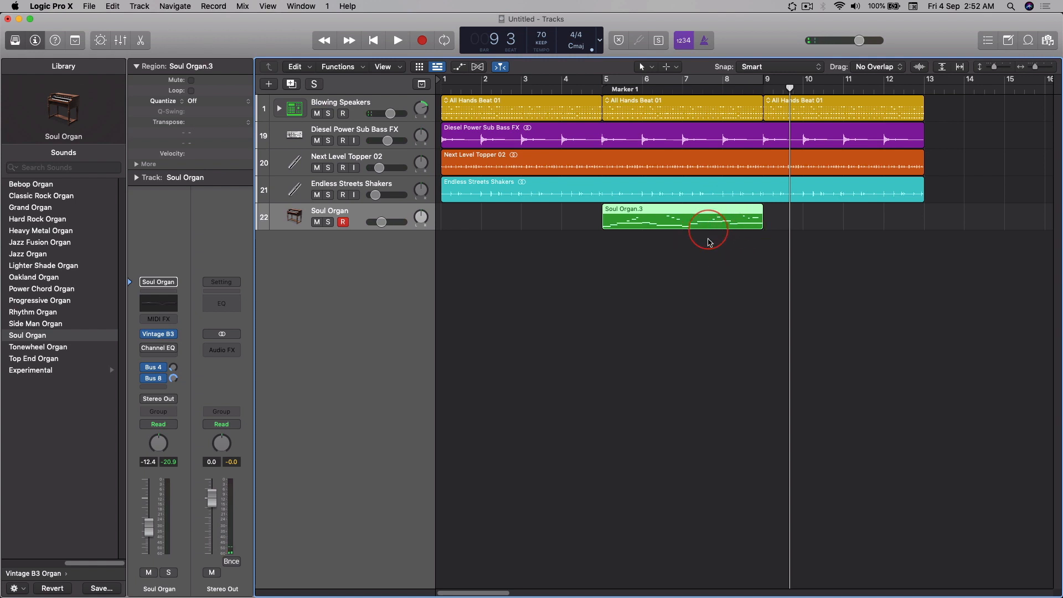
Step: Play back the overdubbed Soul Organ region from bar 5 until just past bar 9
left_click(602, 88)
key("space")
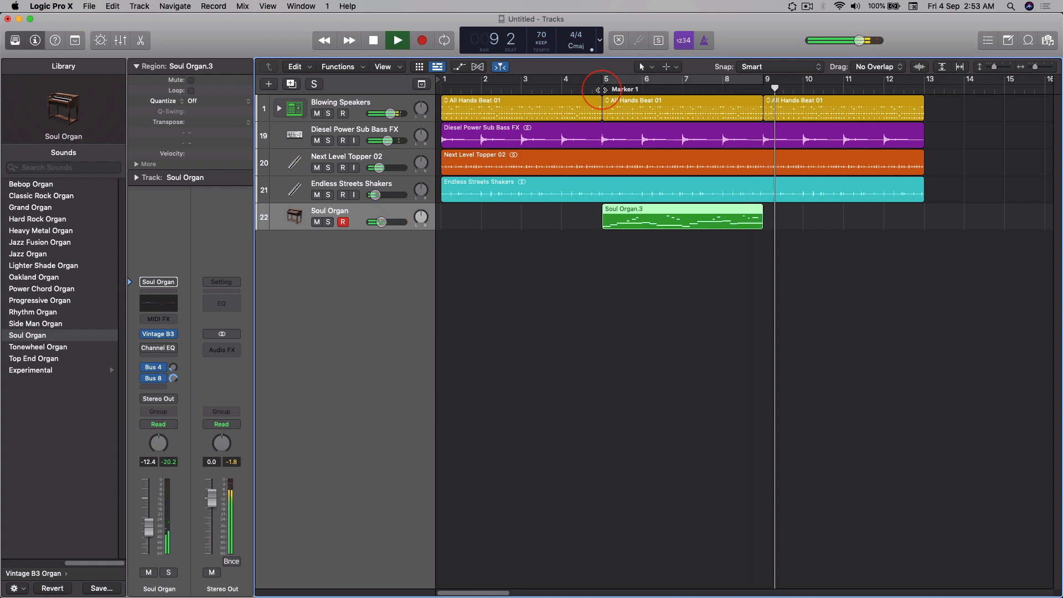
key("space")
Step: Examine the Soul Organ region's notes across bars 5 to 9 in an enlarged Piano Roll, close it, and return the playhead to bar 5
double_click(669, 216)
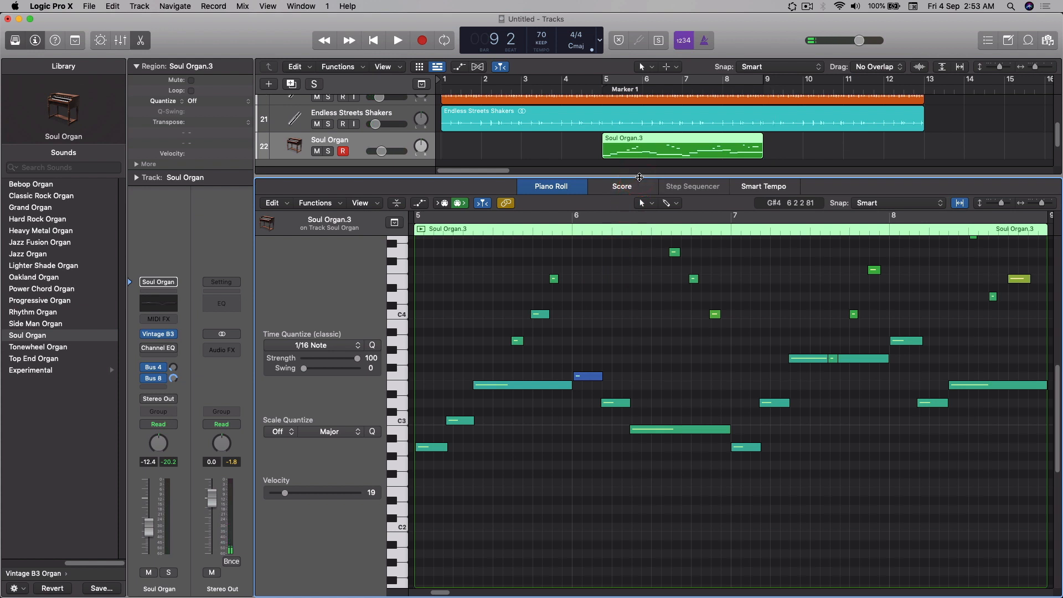
left_click_drag(639, 172, 642, 111)
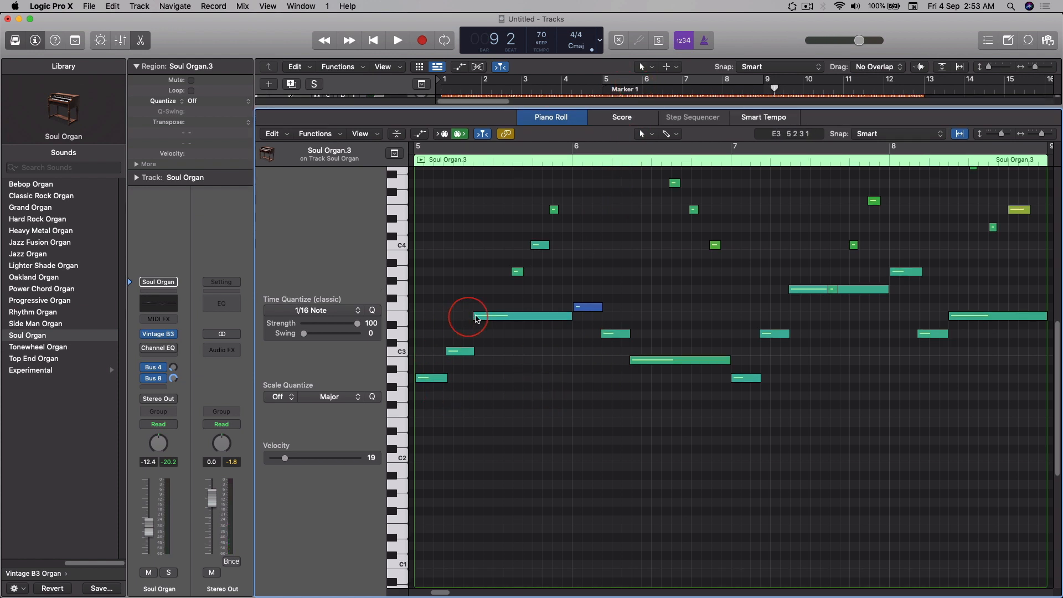
scroll(670, 309, "right", 5)
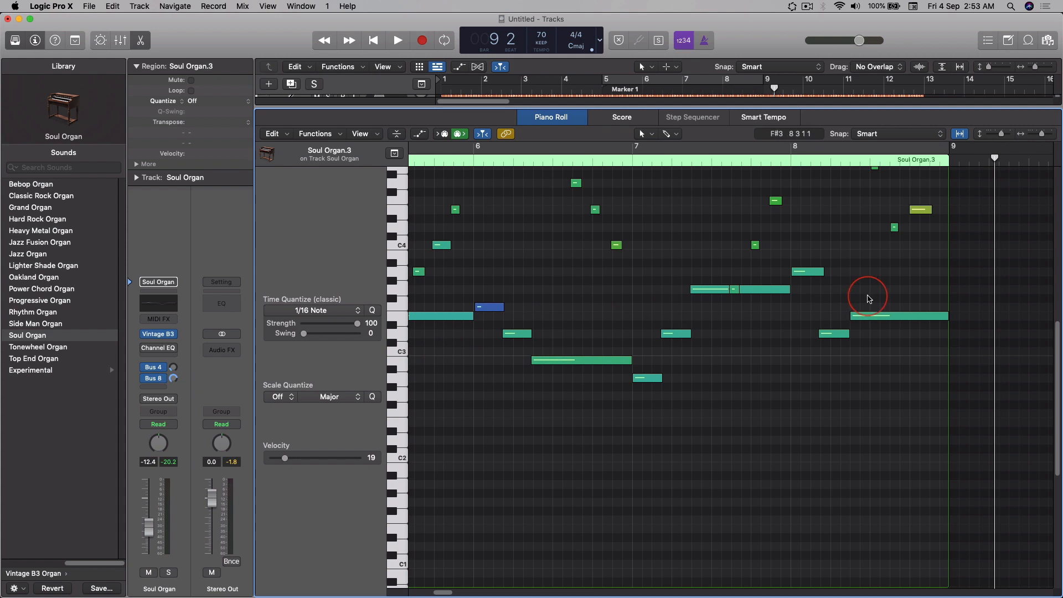
scroll(710, 336, "left", 1)
scroll(708, 334, "up", 5)
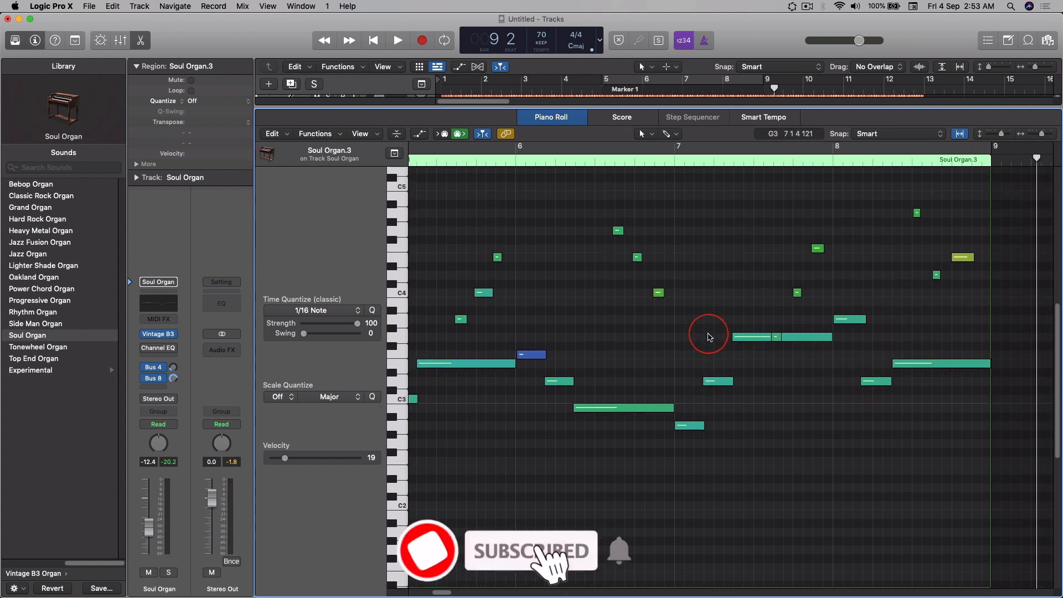
scroll(707, 332, "left", 5)
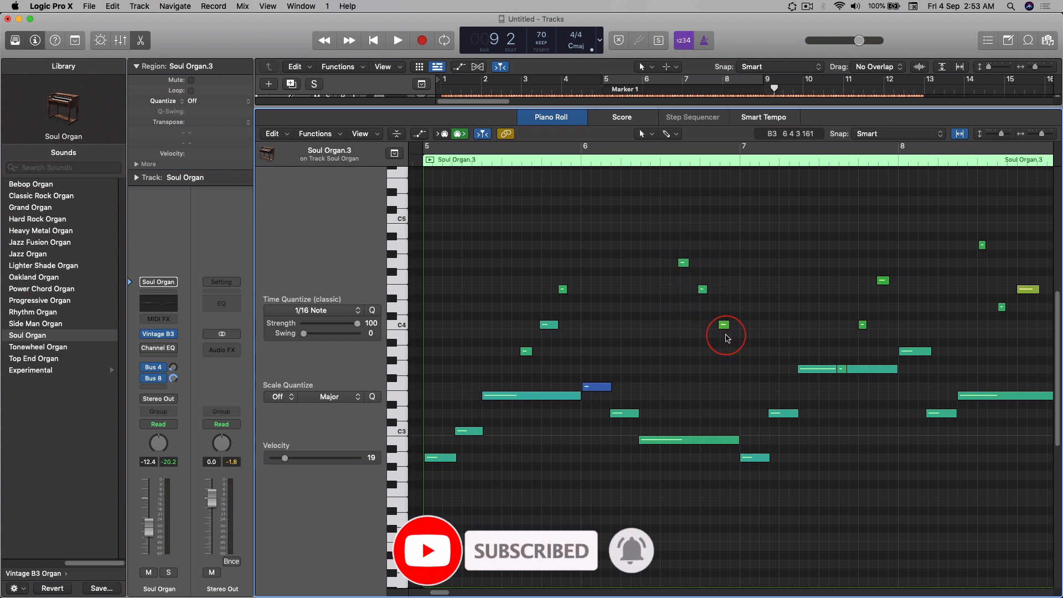
scroll(736, 304, "right", 6)
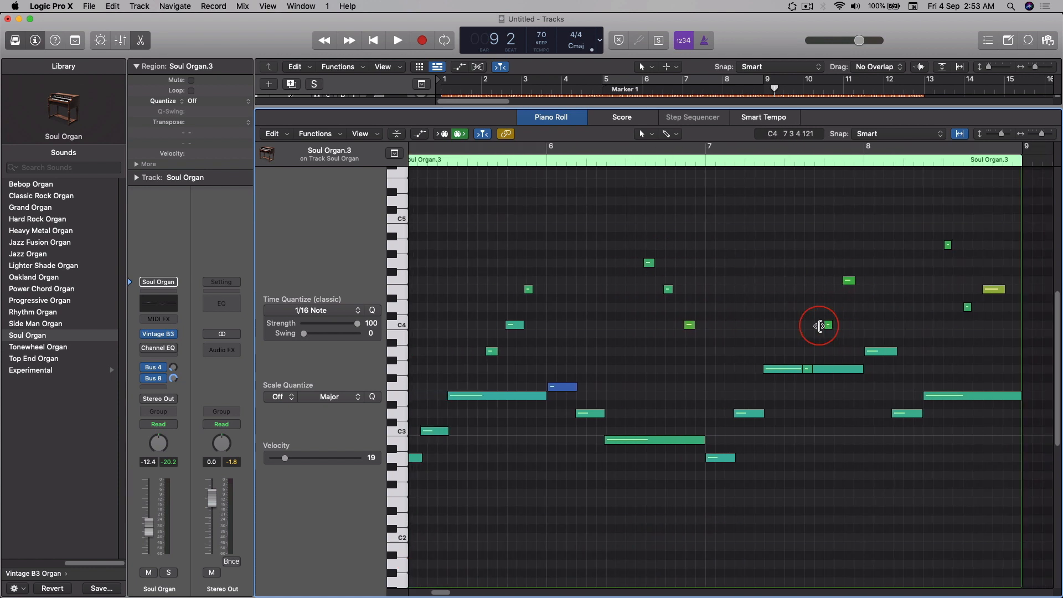
scroll(814, 324, "left", 5)
scroll(549, 261, "up", 5)
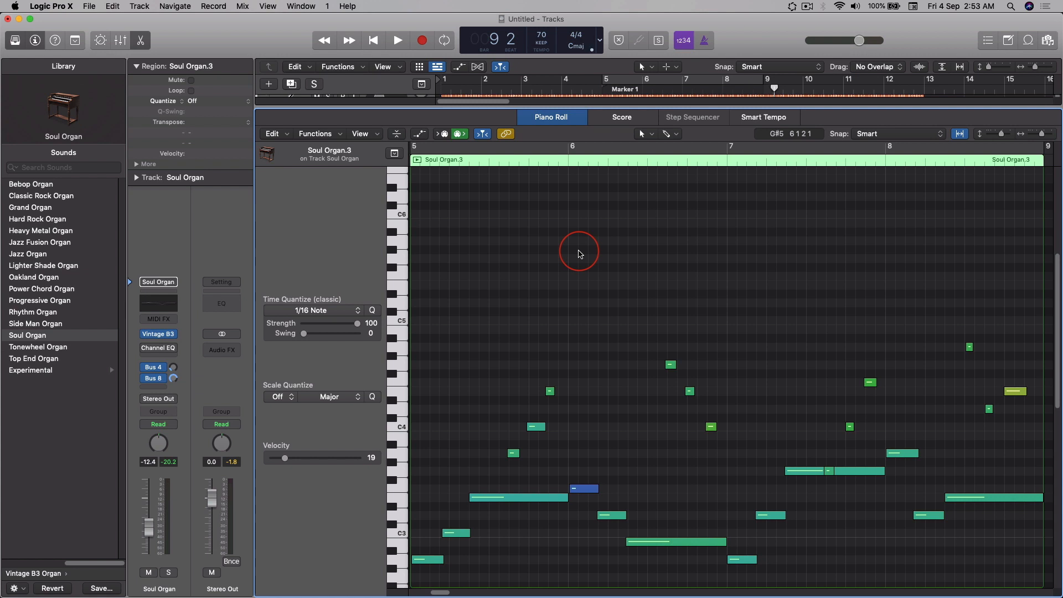
scroll(567, 299, "down", 2)
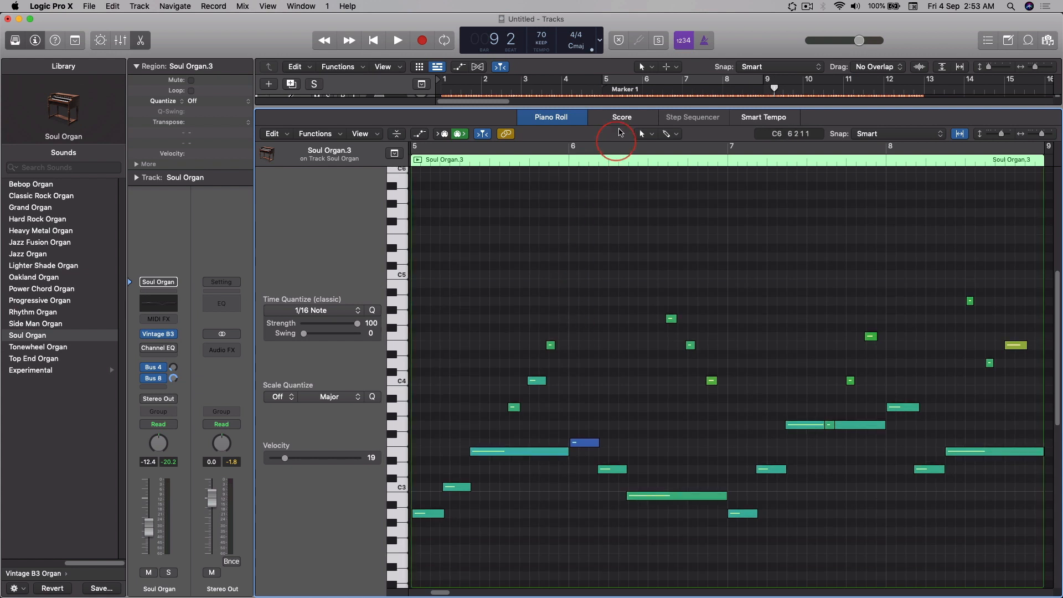
left_click_drag(627, 105, 636, 580)
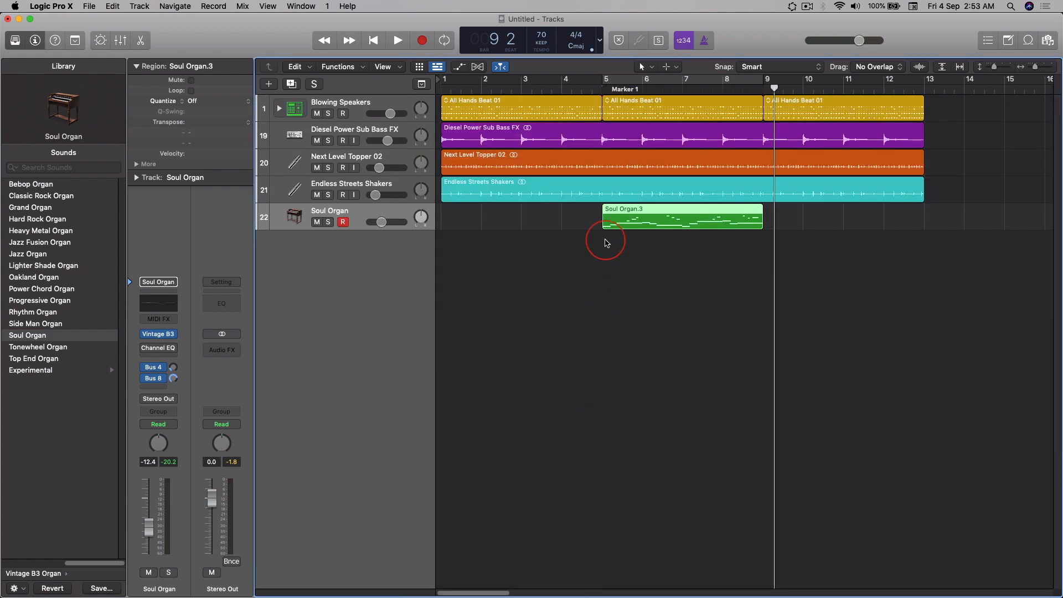
left_click(596, 87)
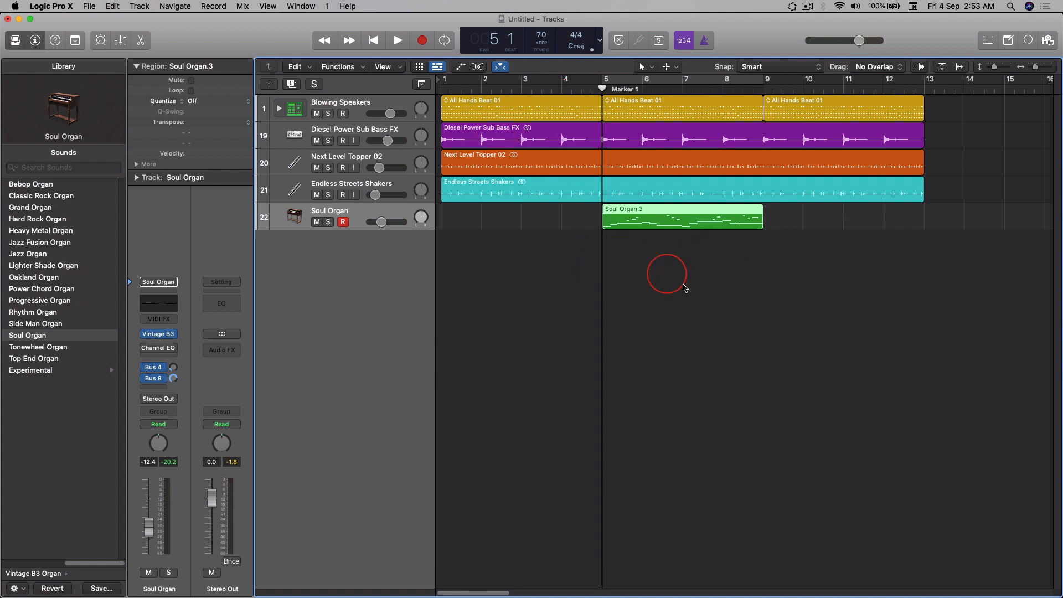
scroll(750, 297, "right", 2)
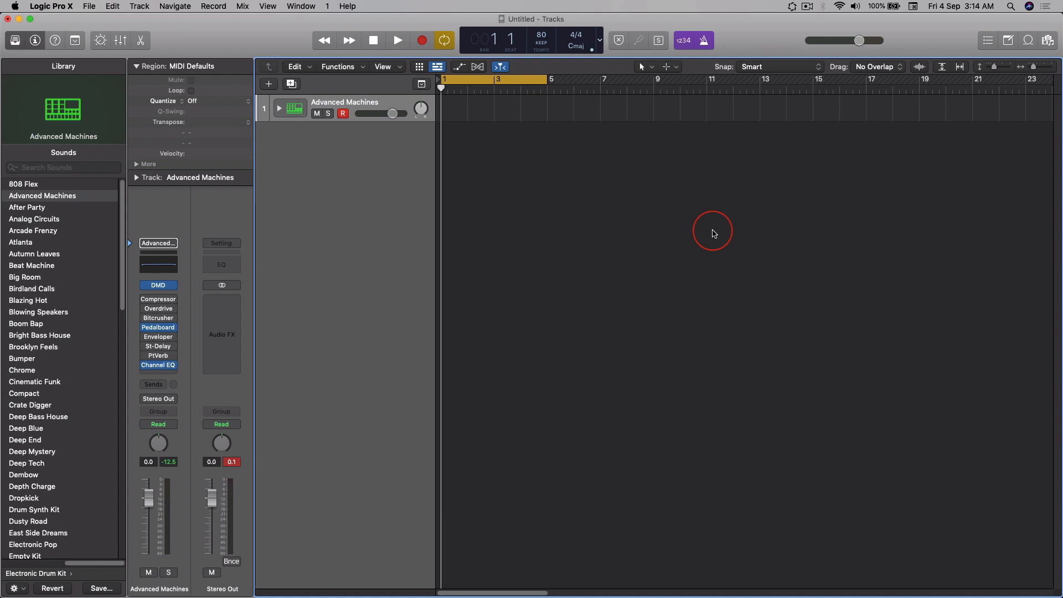
left_click(398, 187)
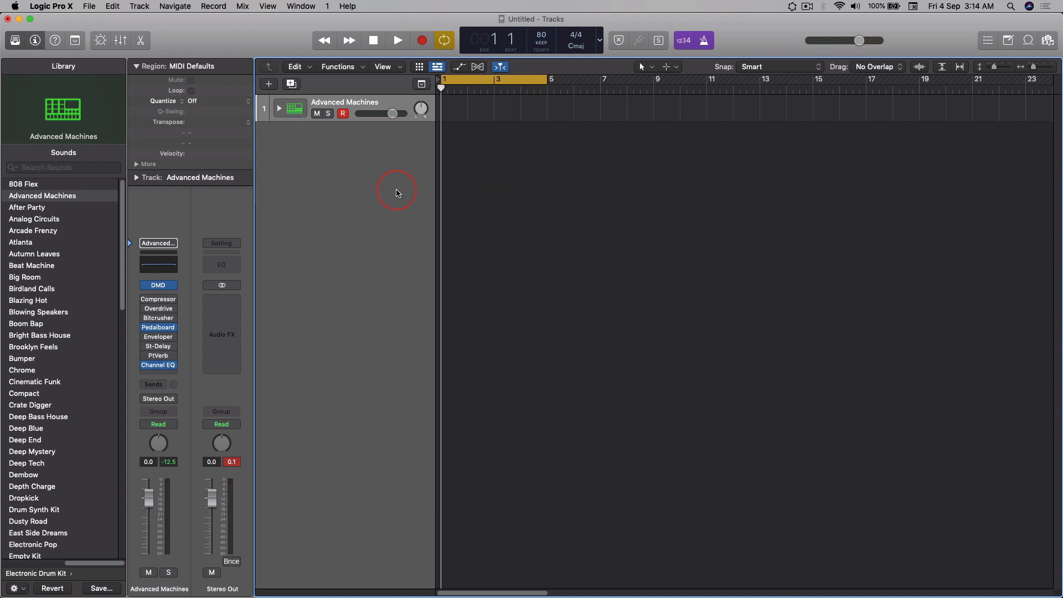
scroll(44, 251, "up", 2)
scroll(50, 210, "left", 5)
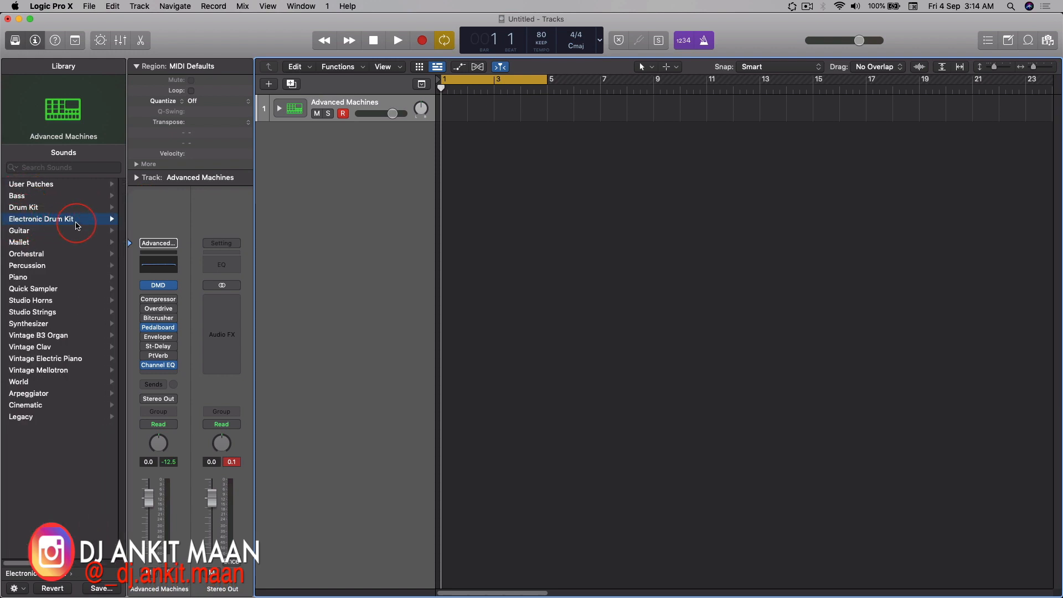
scroll(76, 221, "right", 3)
scroll(76, 224, "right", 3)
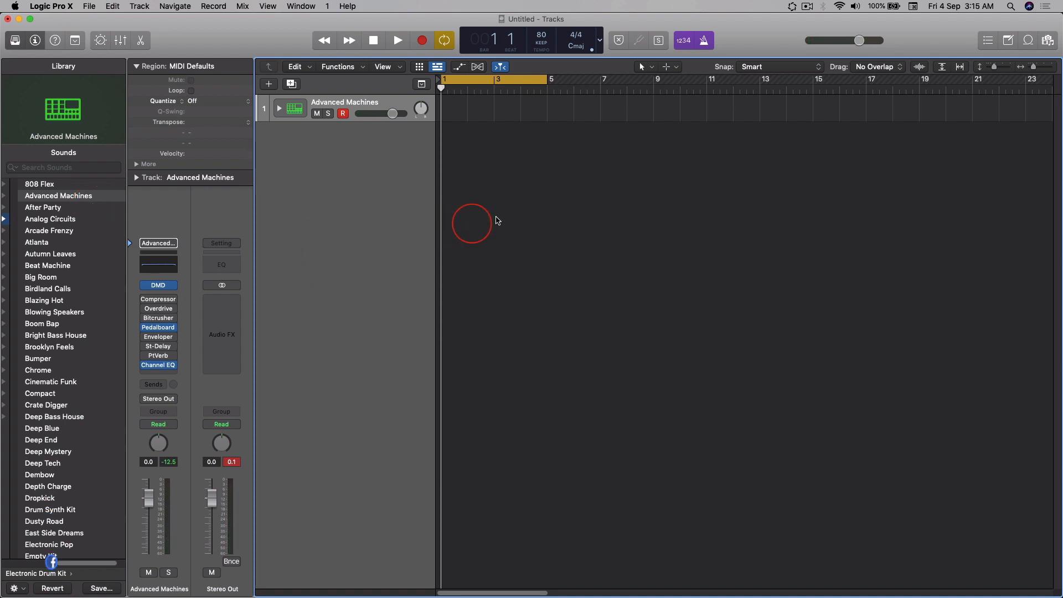
Step: Set overlapping MIDI recordings with cycle on to Merge in the Recording preferences, then close them
left_click(44, 5)
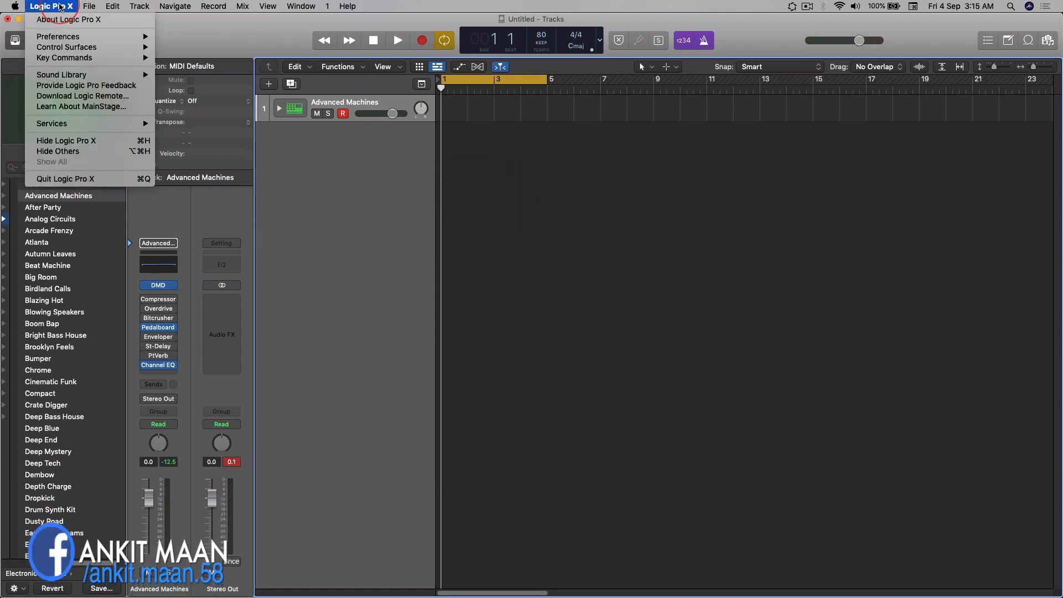
mouse_move(60, 37)
left_click(187, 56)
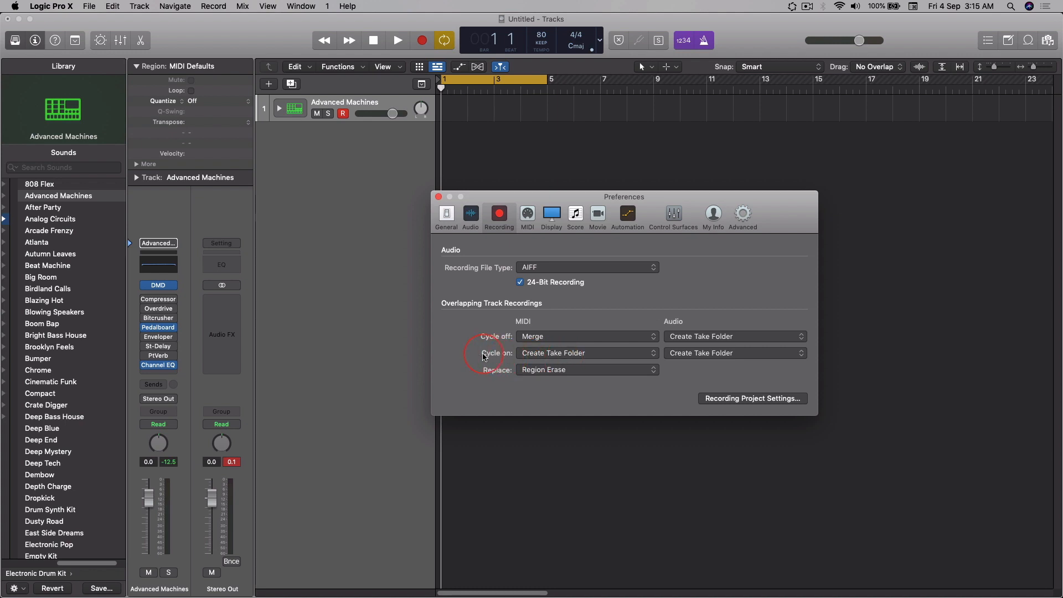
left_click(530, 360)
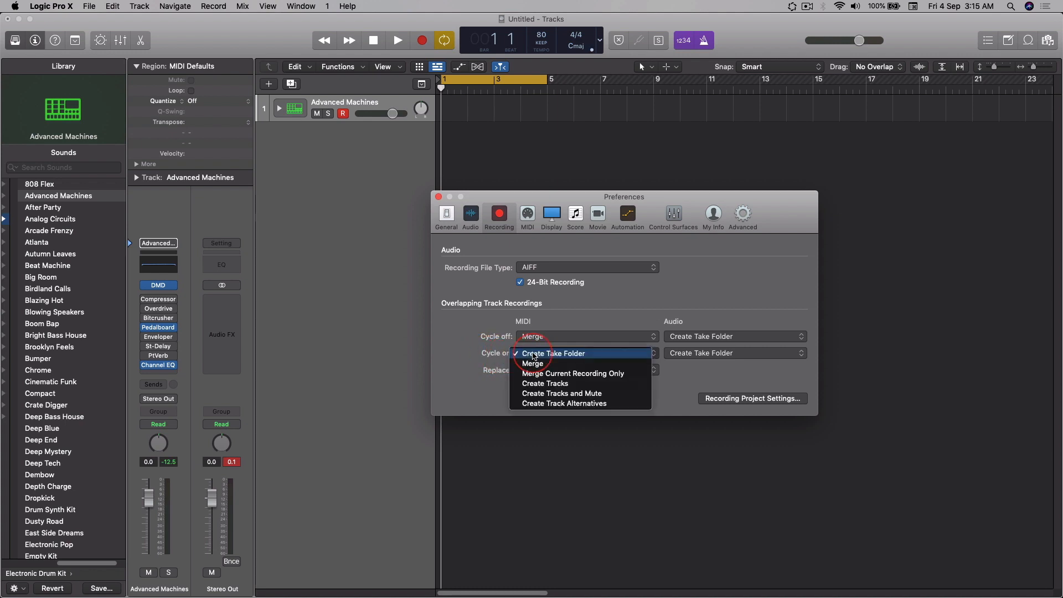
left_click(532, 365)
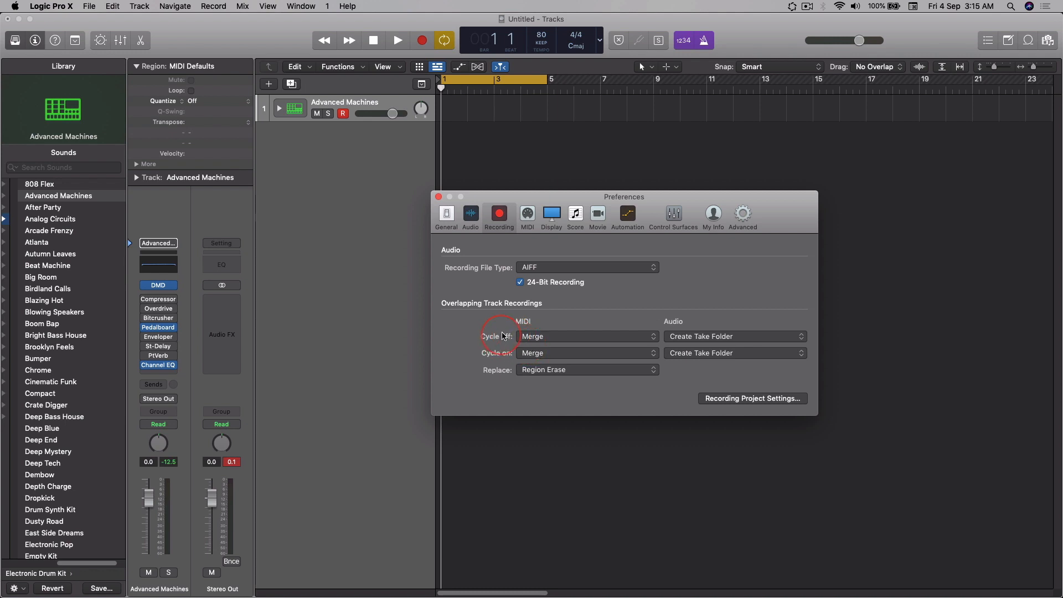
left_click(438, 197)
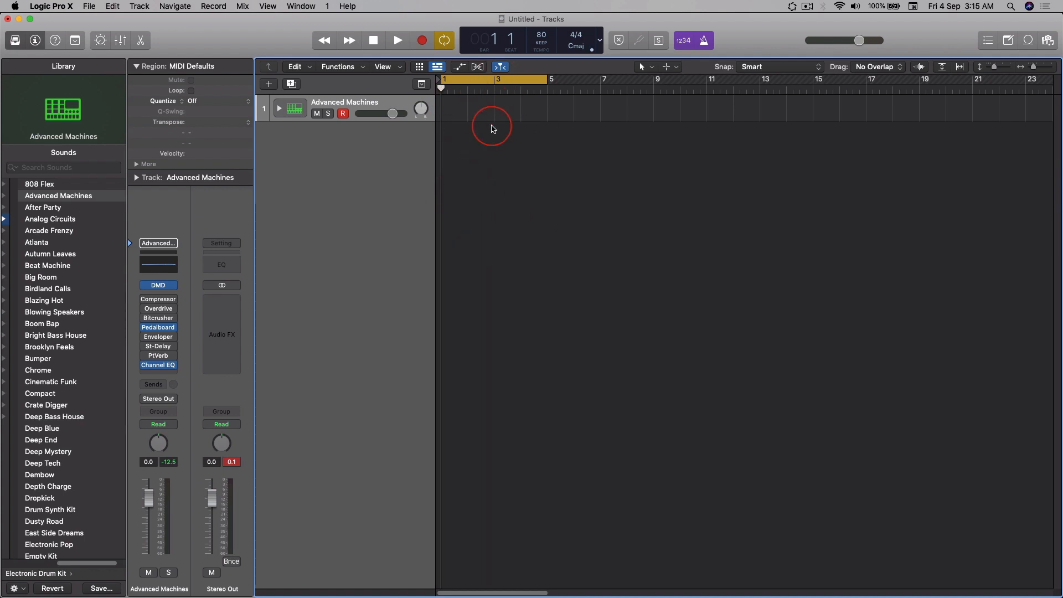
Step: Record a kick, snare and crash pattern on the Advanced Machines track while cycling from bar 1 to bar 5
left_click(422, 41)
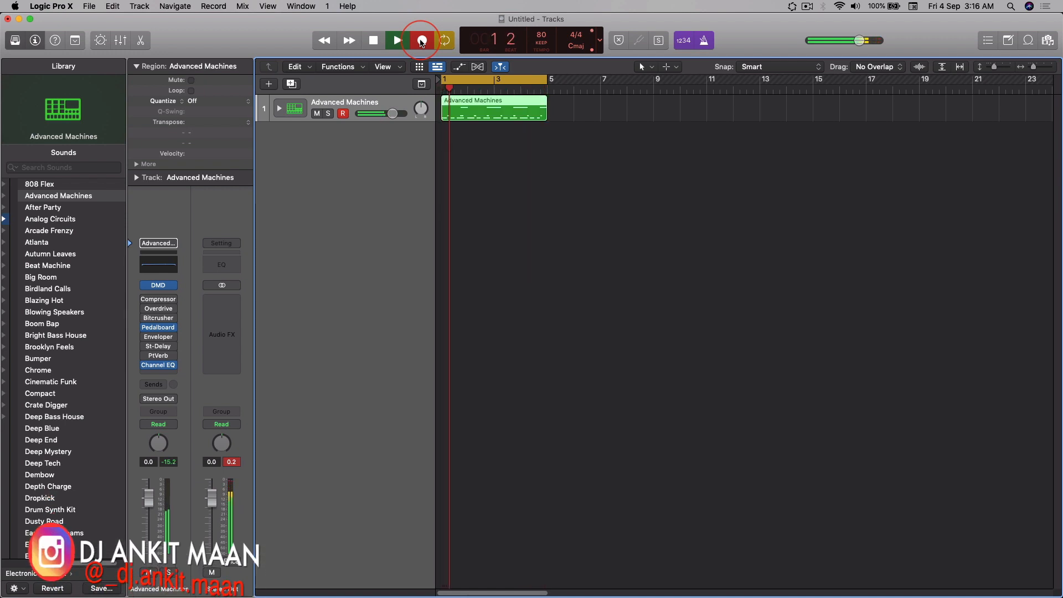
left_click(422, 40)
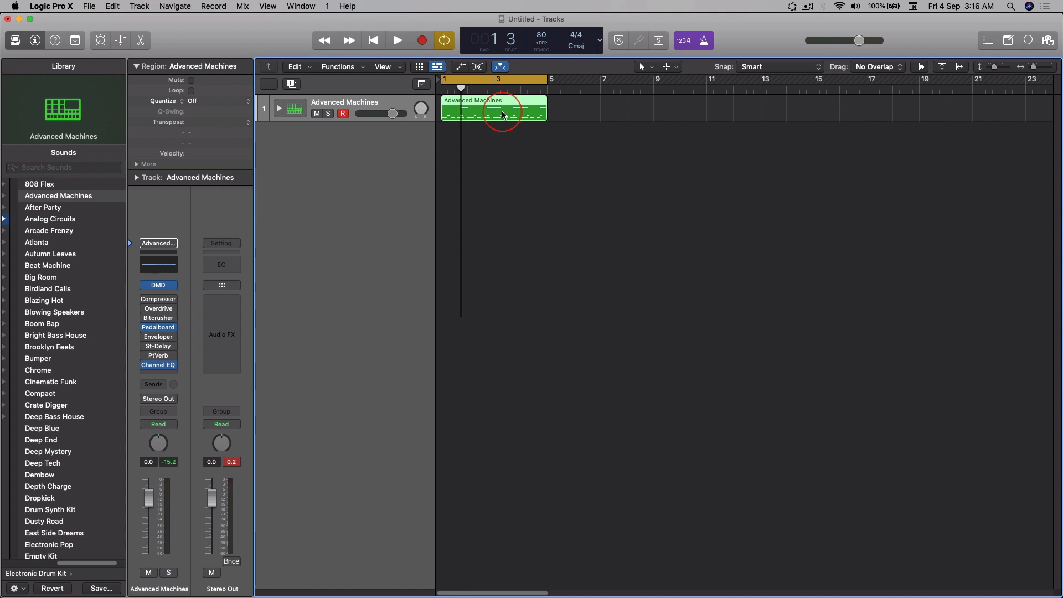
Step: Examine the recorded drum notes of the Advanced Machines region in an enlarged Piano Roll
double_click(504, 114)
left_click_drag(512, 326, 512, 106)
scroll(541, 284, "up", 6)
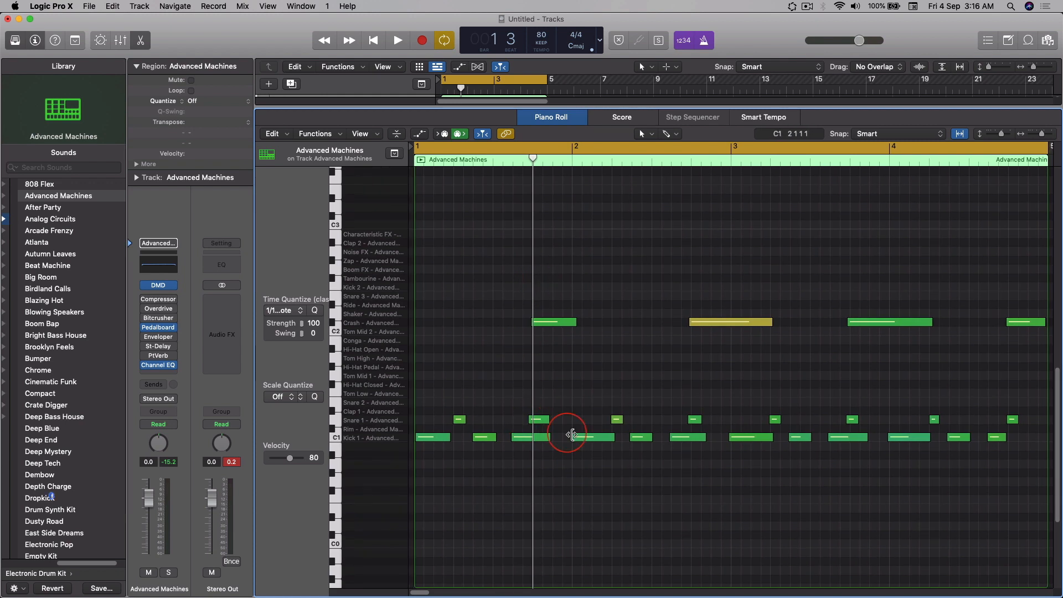
scroll(613, 392, "right", 3)
scroll(613, 395, "left", 2)
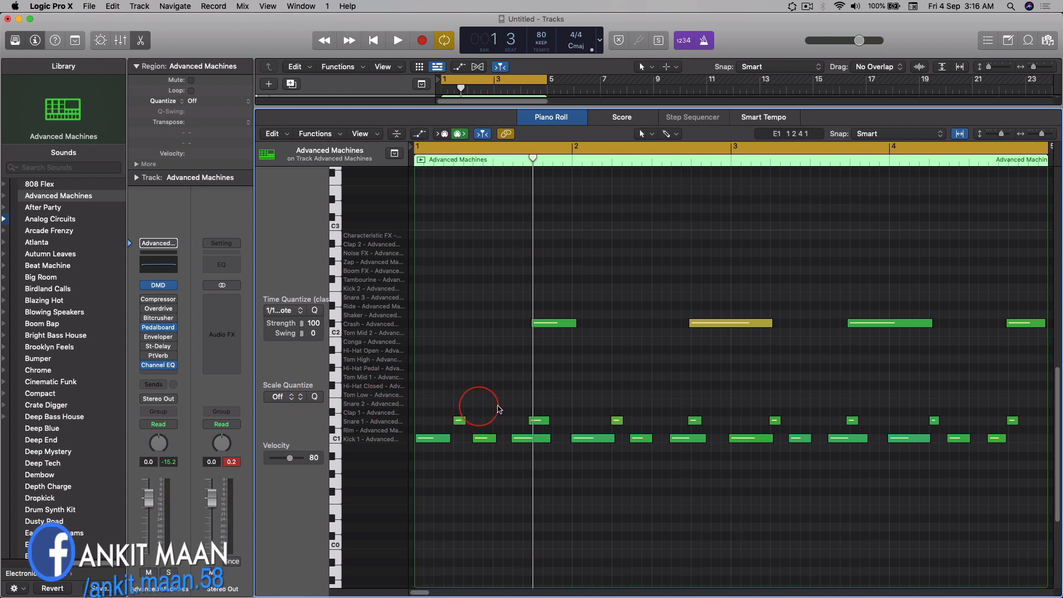
Step: Review the drum notes through to the region's end at bar 5 and close the Piano Roll
scroll(546, 404, "right", 3)
scroll(566, 421, "left", 3)
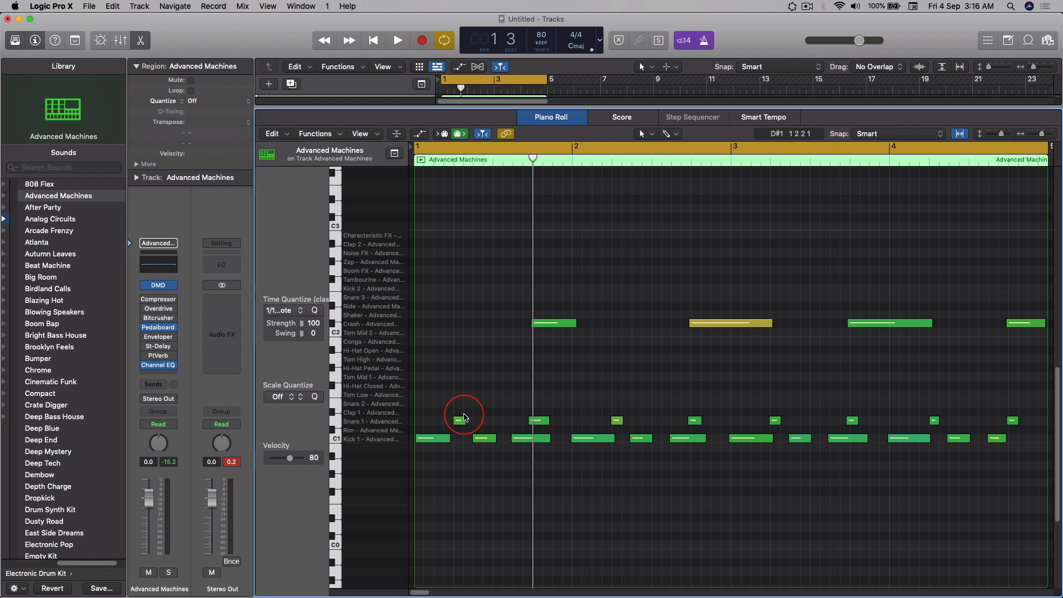
scroll(821, 432, "right", 1)
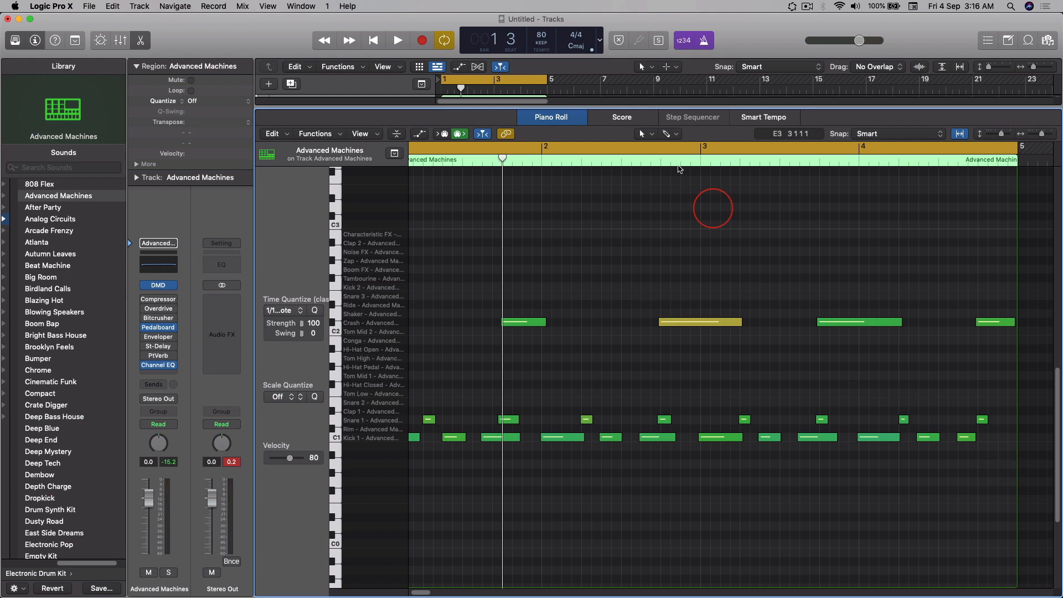
left_click_drag(679, 106, 553, 582)
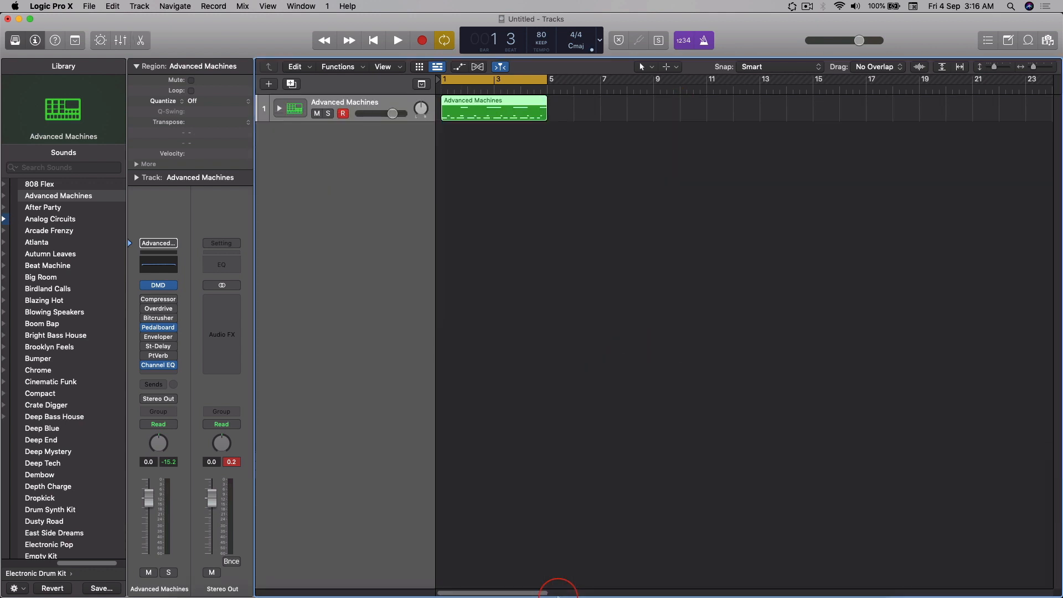
Step: Quantize the Advanced Machines region to 1/16 Note and play it back from bar 1
right_click(492, 108)
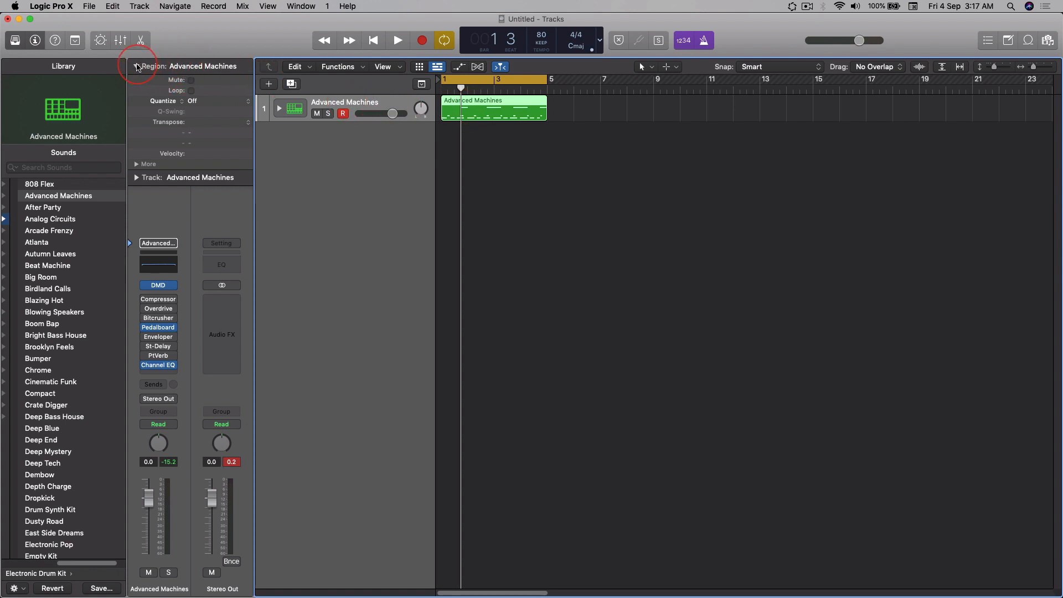
left_click(193, 103)
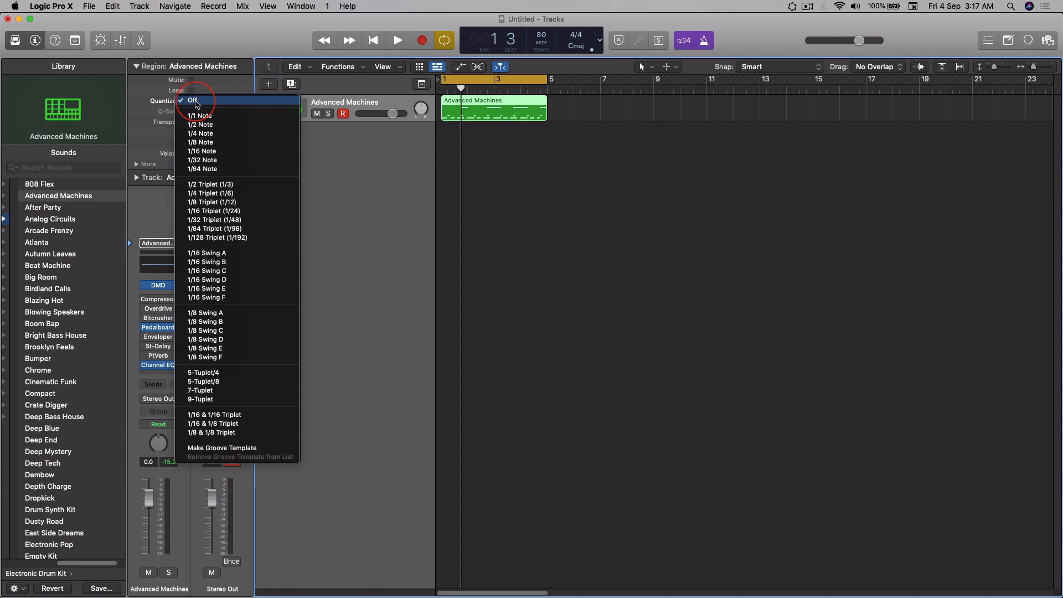
left_click(195, 151)
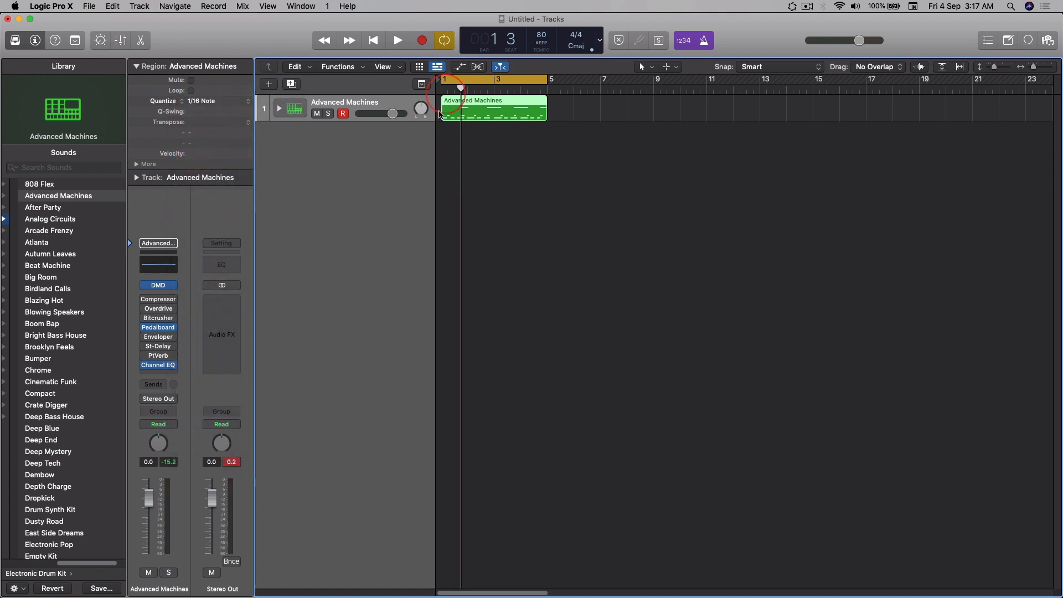
left_click(441, 87)
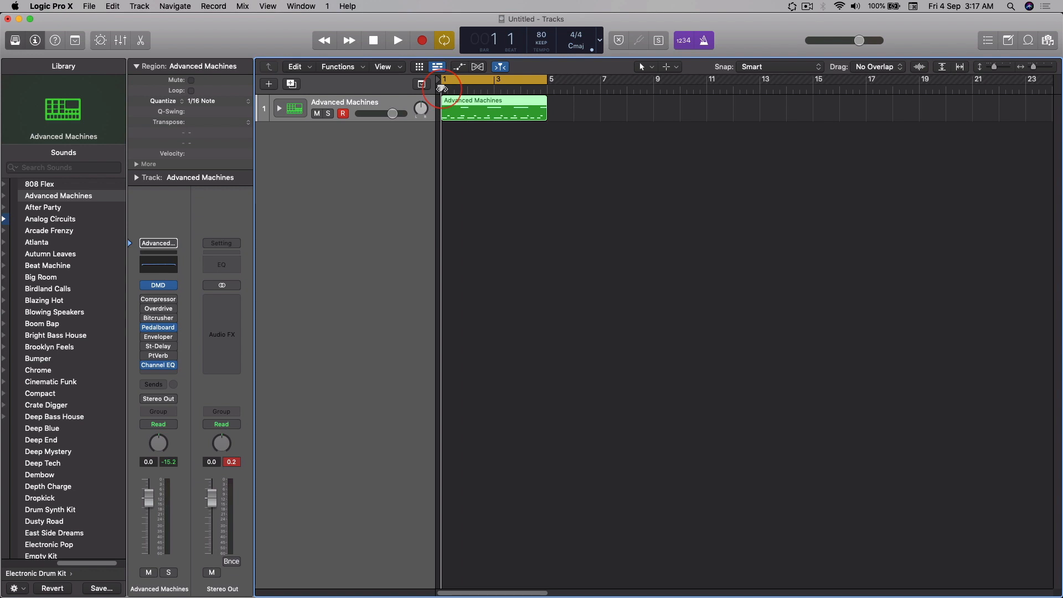
key("space")
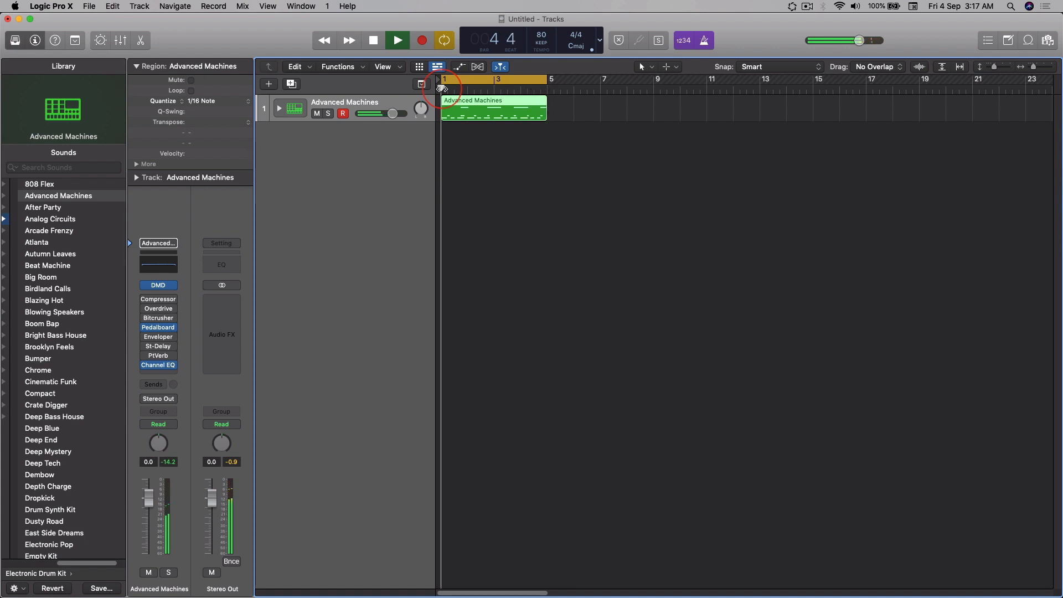
key("space")
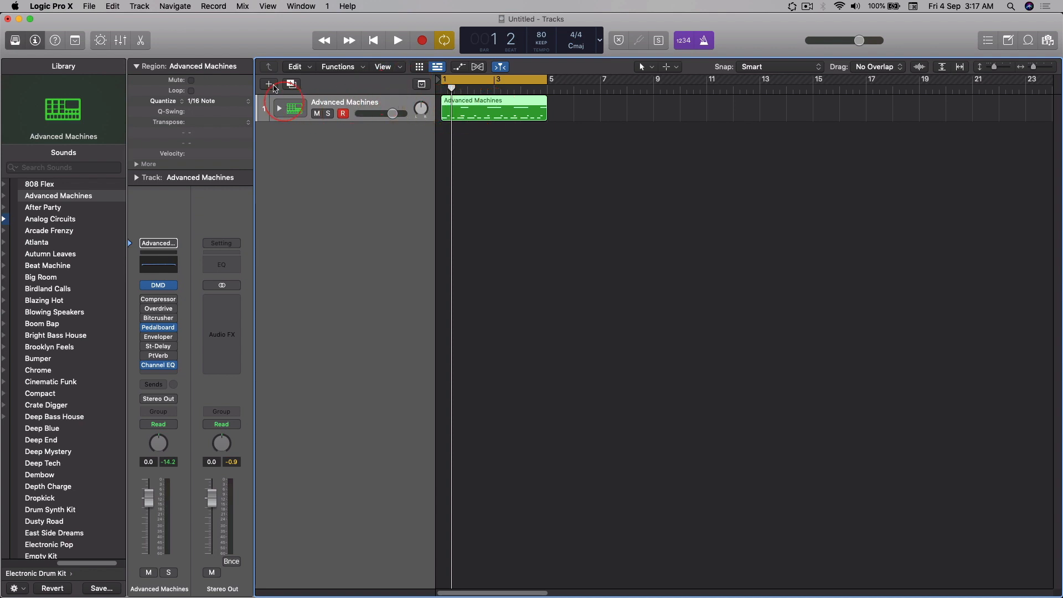
Step: Try 1/8 Note and 1/4 Note quantization on the Advanced Machines region, and play back the 1/4 Note version
left_click(241, 107)
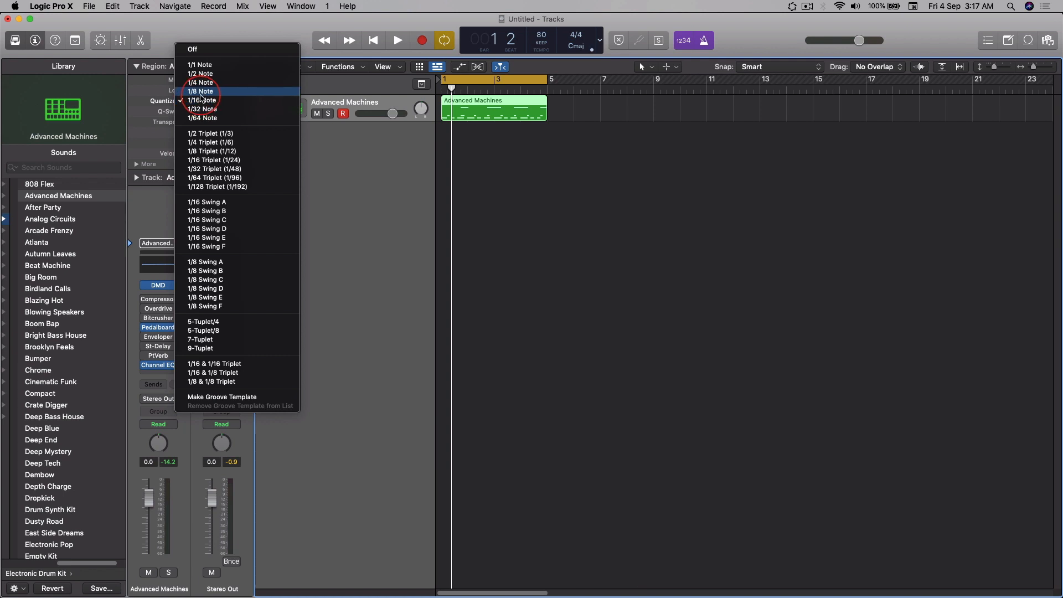
left_click(201, 92)
left_click(209, 102)
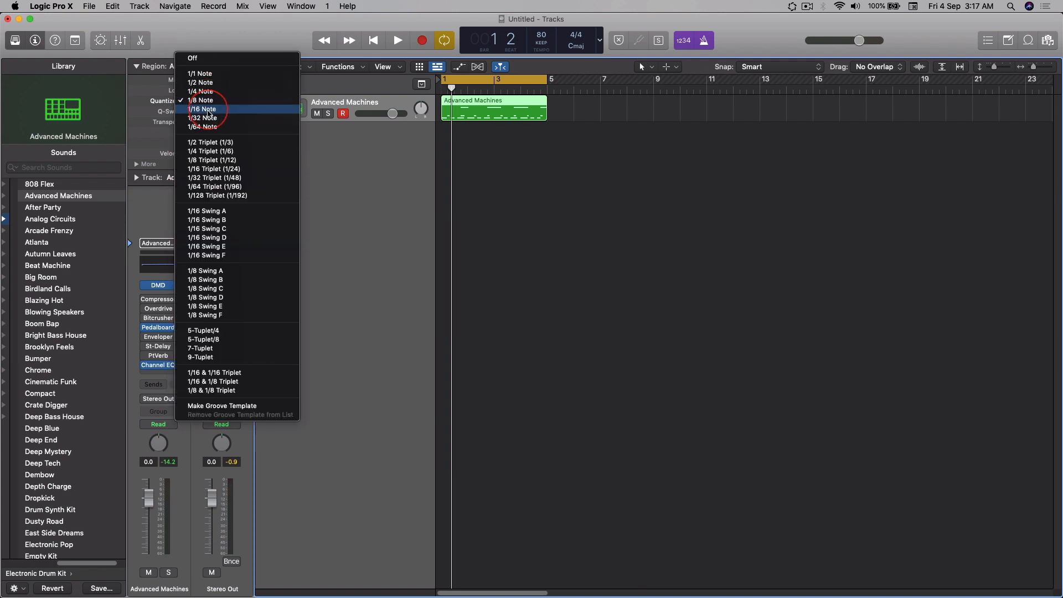
left_click(211, 92)
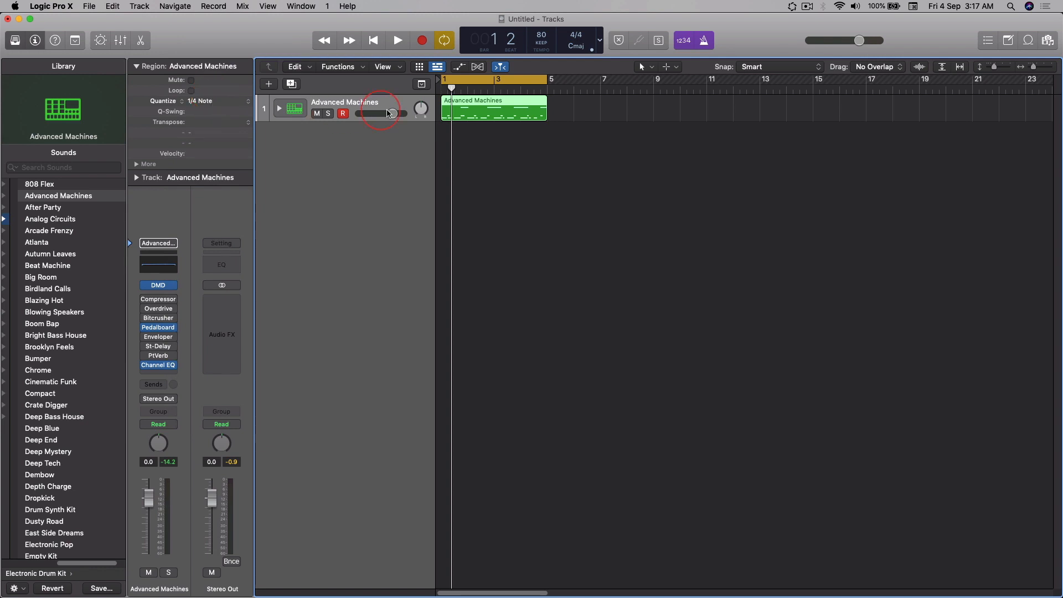
key("space")
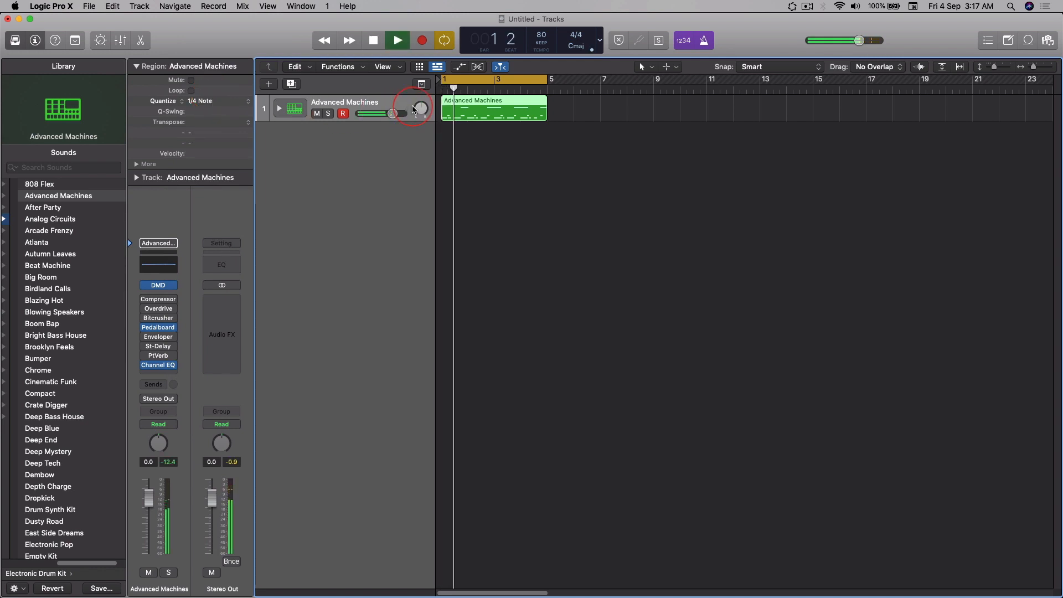
key("space")
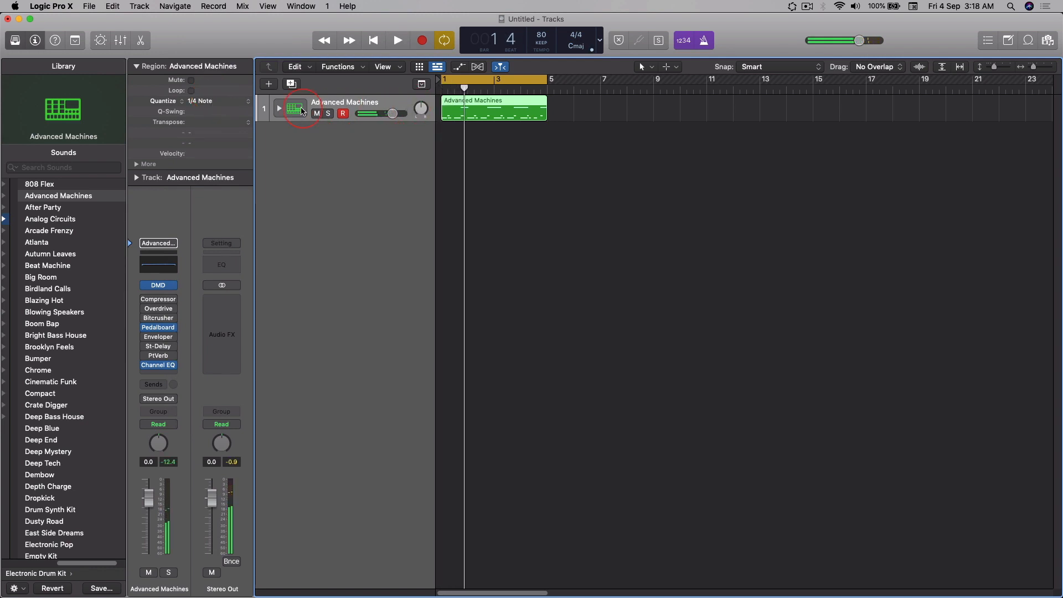
Step: Set the Advanced Machines region's quantization back to 1/16 Note and audition the pattern from the current playhead position
left_click(233, 104)
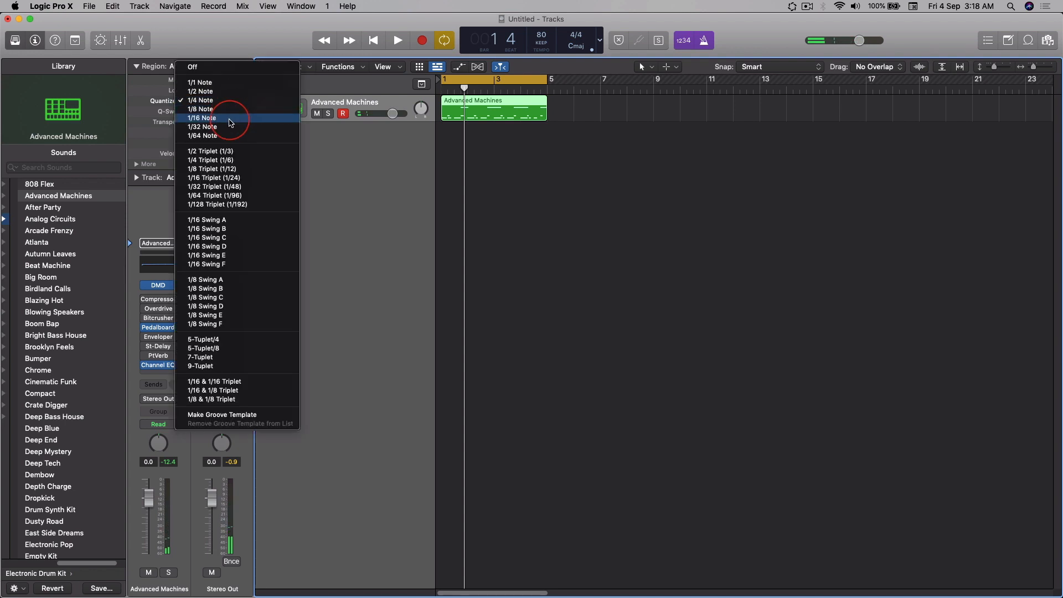
left_click(231, 118)
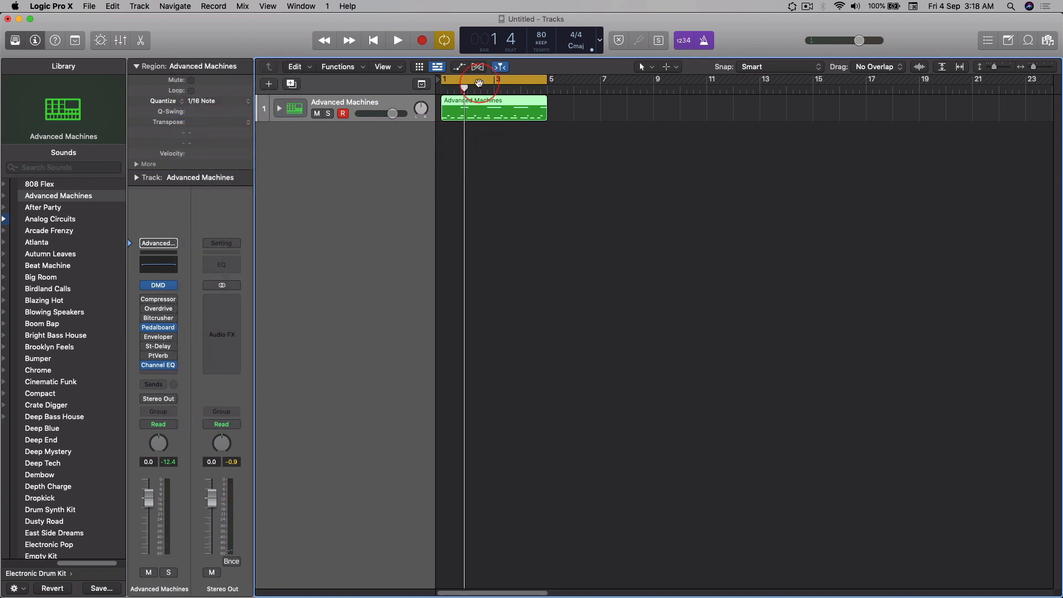
key("space")
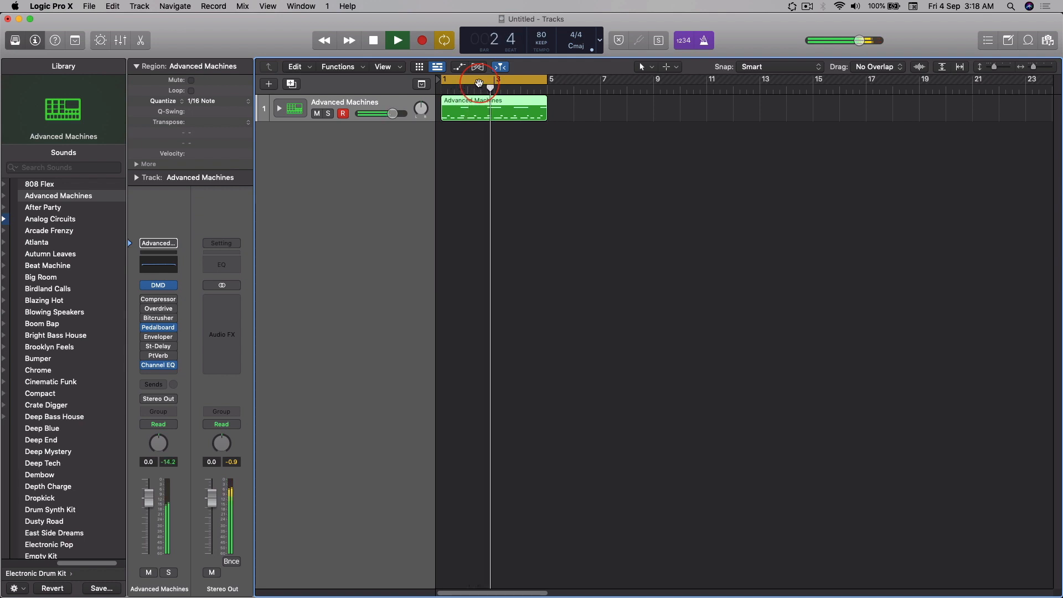
key("space")
left_click(483, 118)
left_click(580, 332)
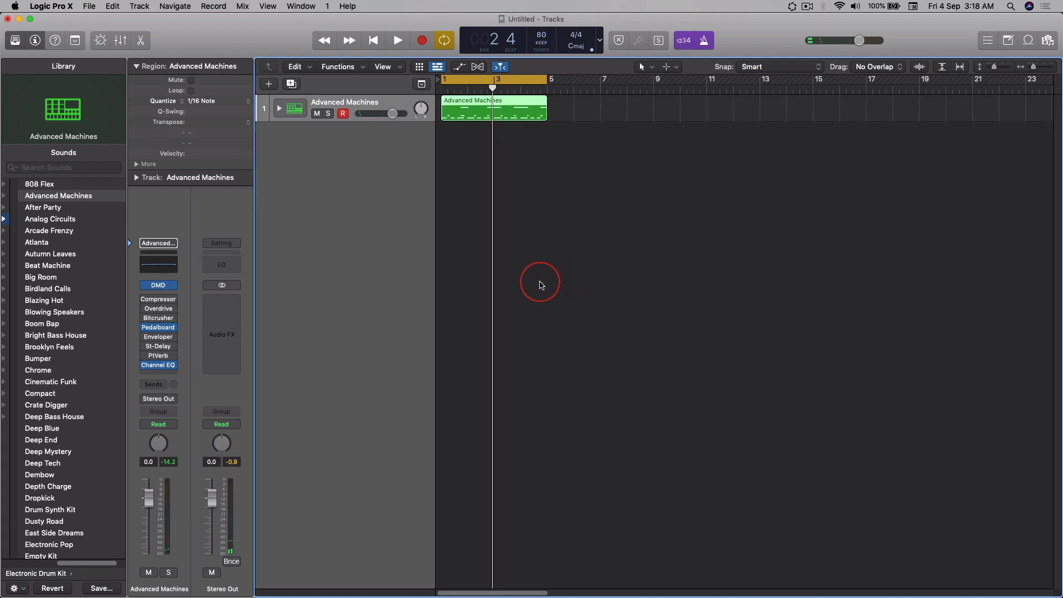